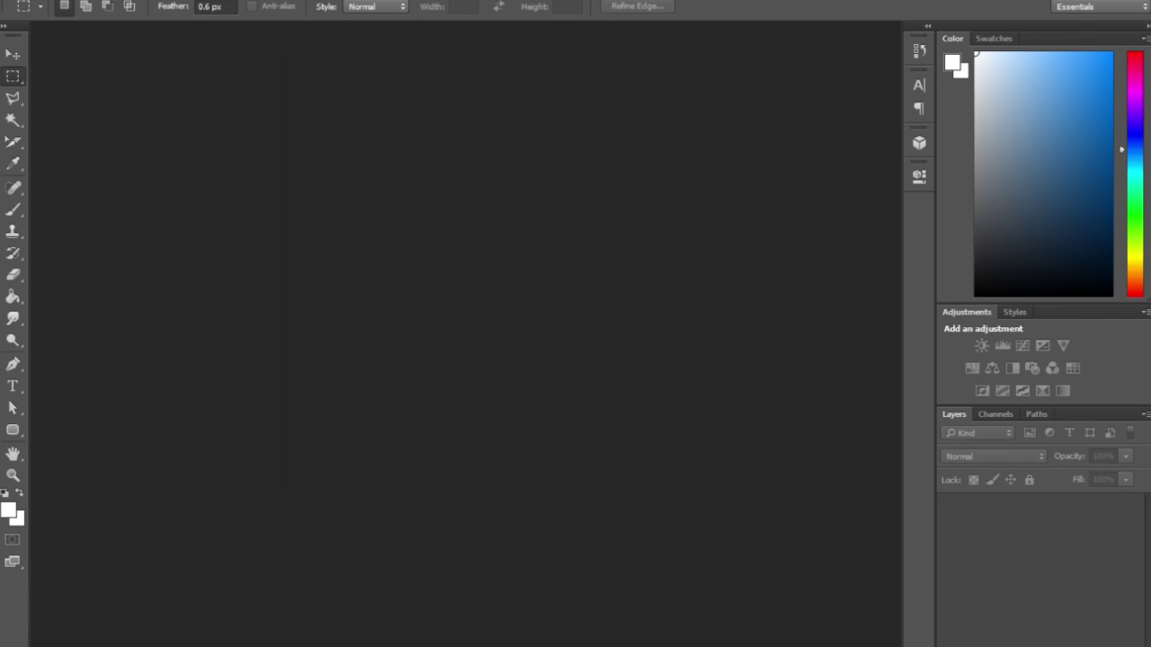
Open the cabin photo, lasso the man's face, and drag the Squirtle drawing over it
drag(632, 322, 518, 339)
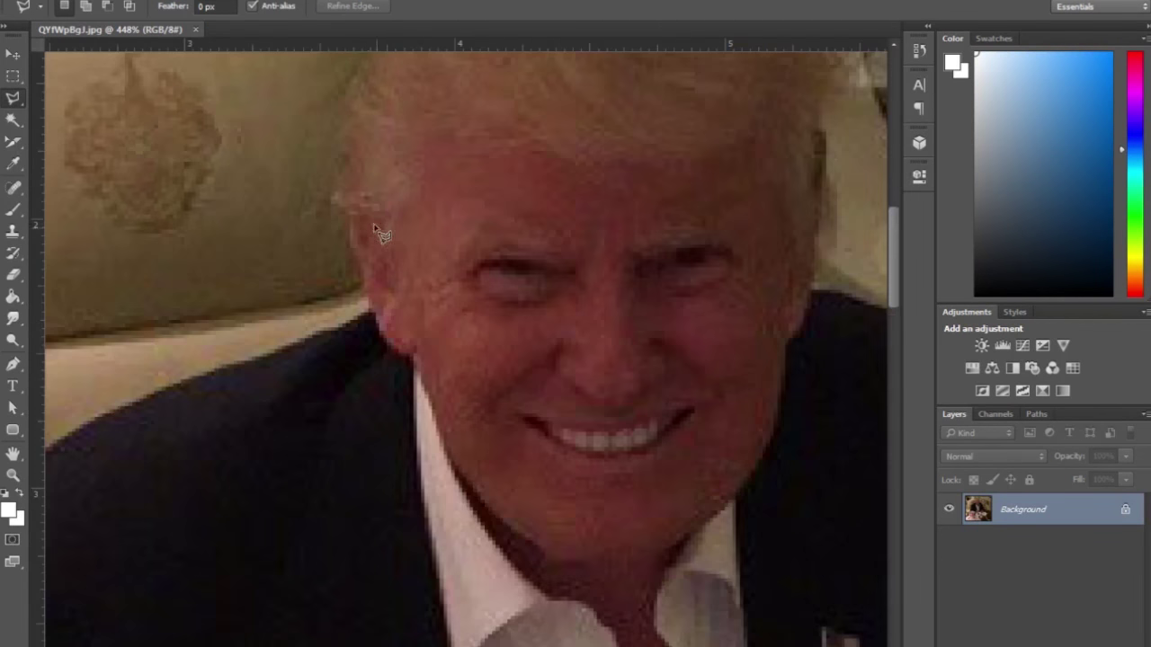
click(351, 220)
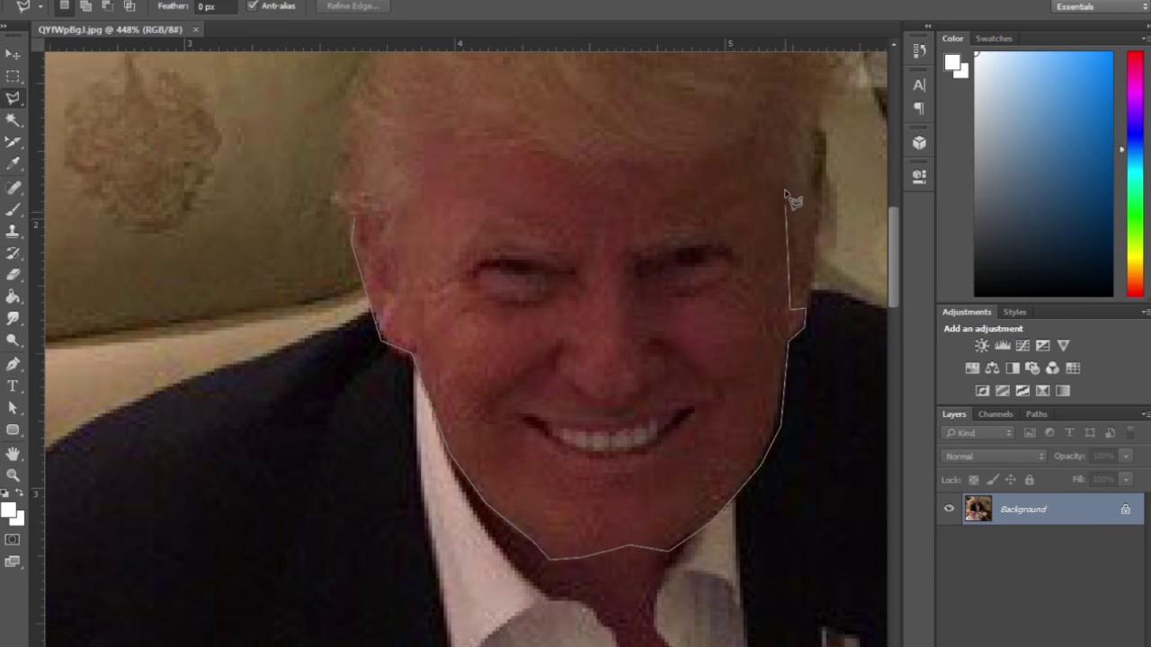
double_click(765, 135)
scroll(637, 364, down, 3)
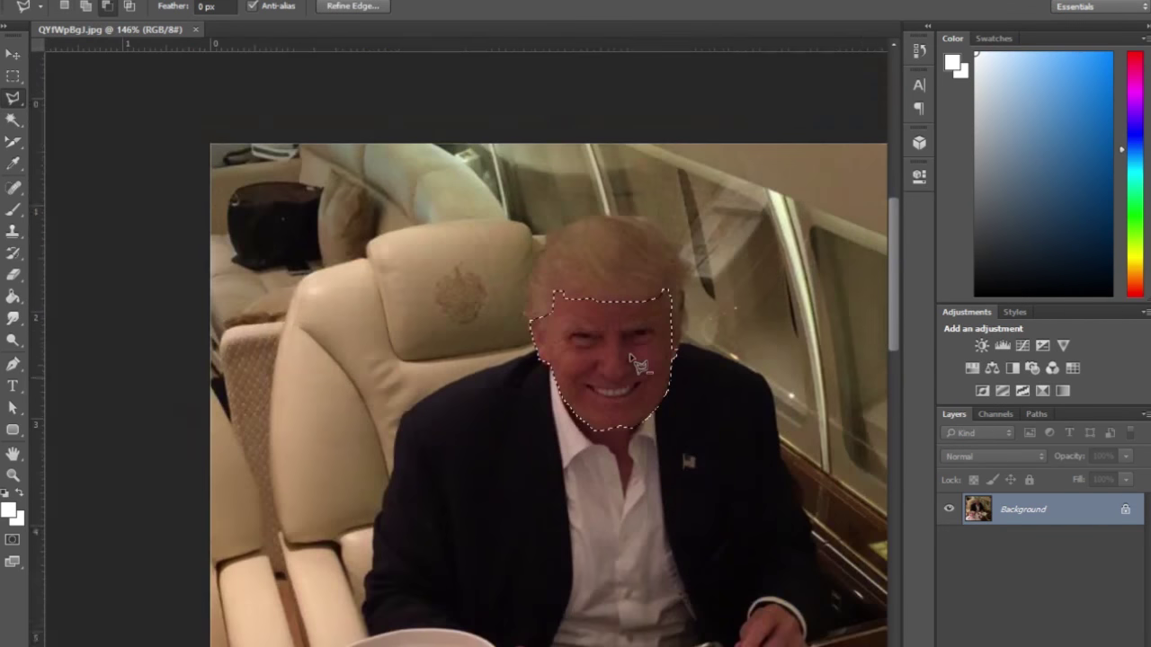
scroll(637, 364, up, 2)
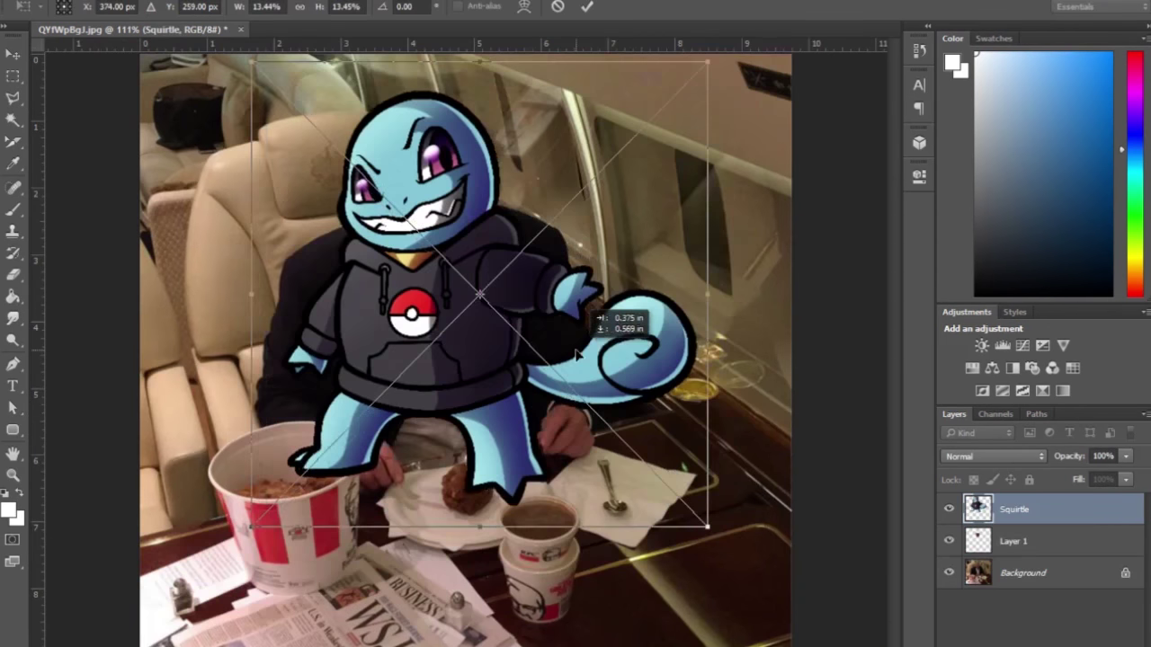
drag(590, 331, 601, 357)
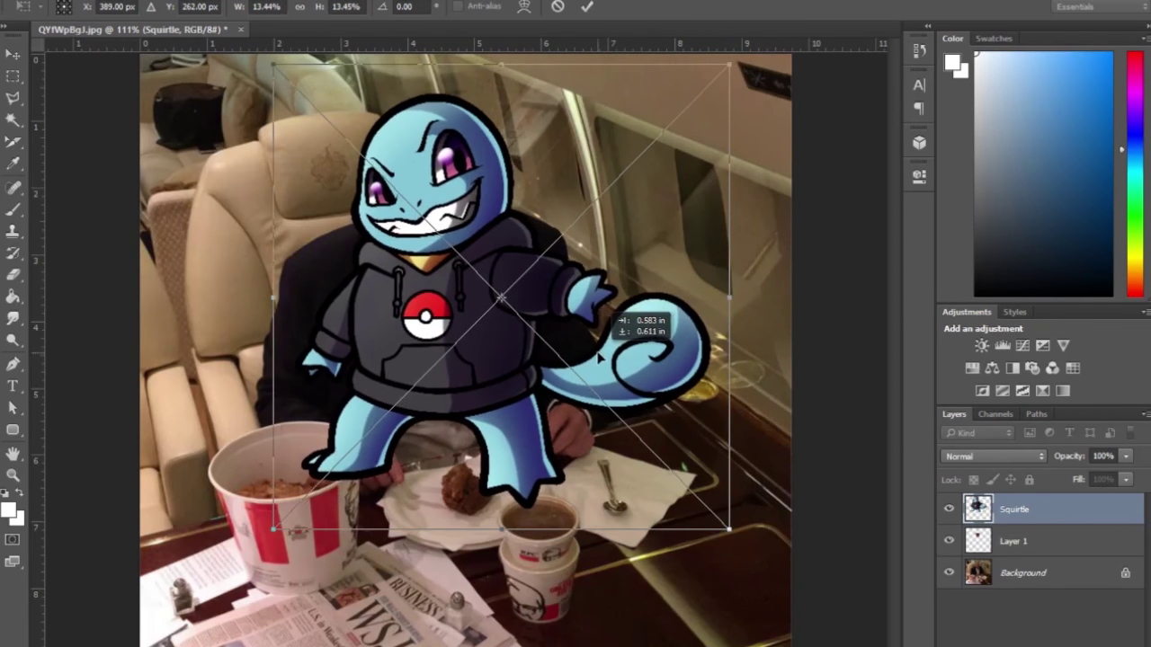
Clip the Squirtle drawing to Layer 1, shift it down, and tilt it -7.52°
key(Return)
key(ctrl+alt+g)
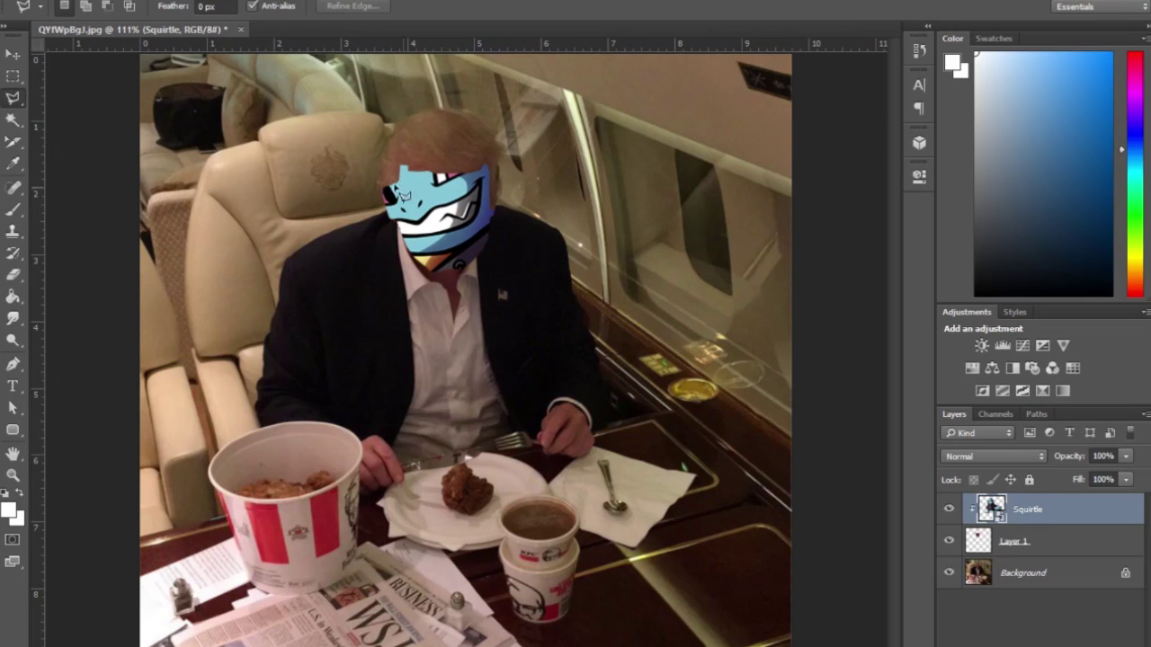
key(v)
drag(477, 205, 468, 250)
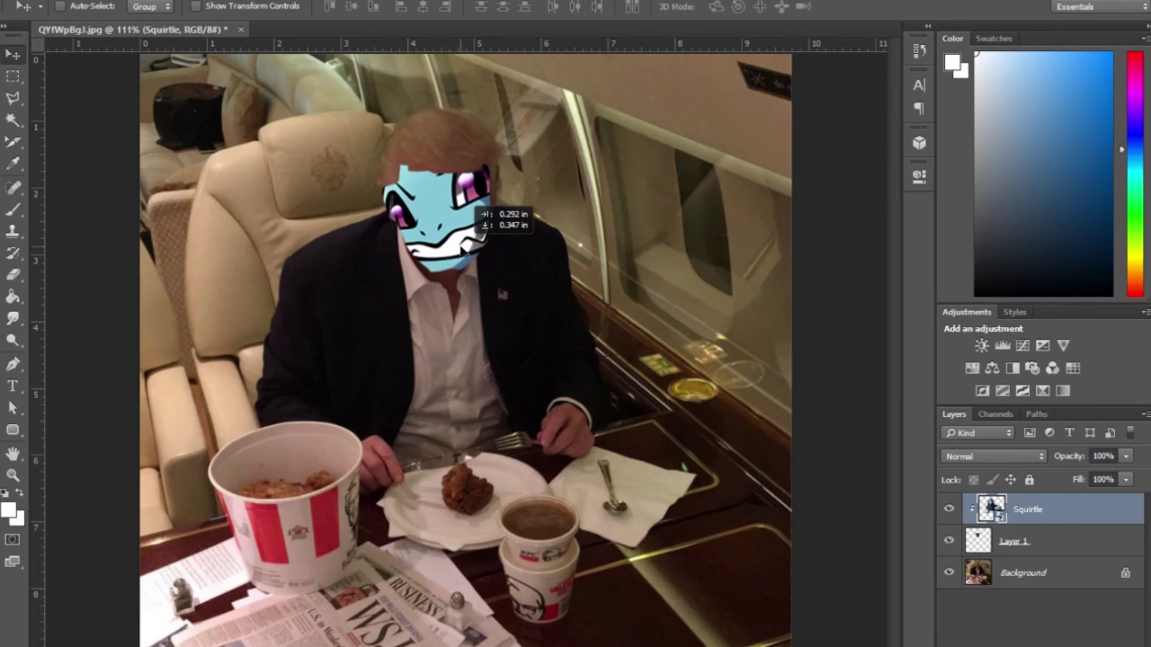
key(ctrl+t)
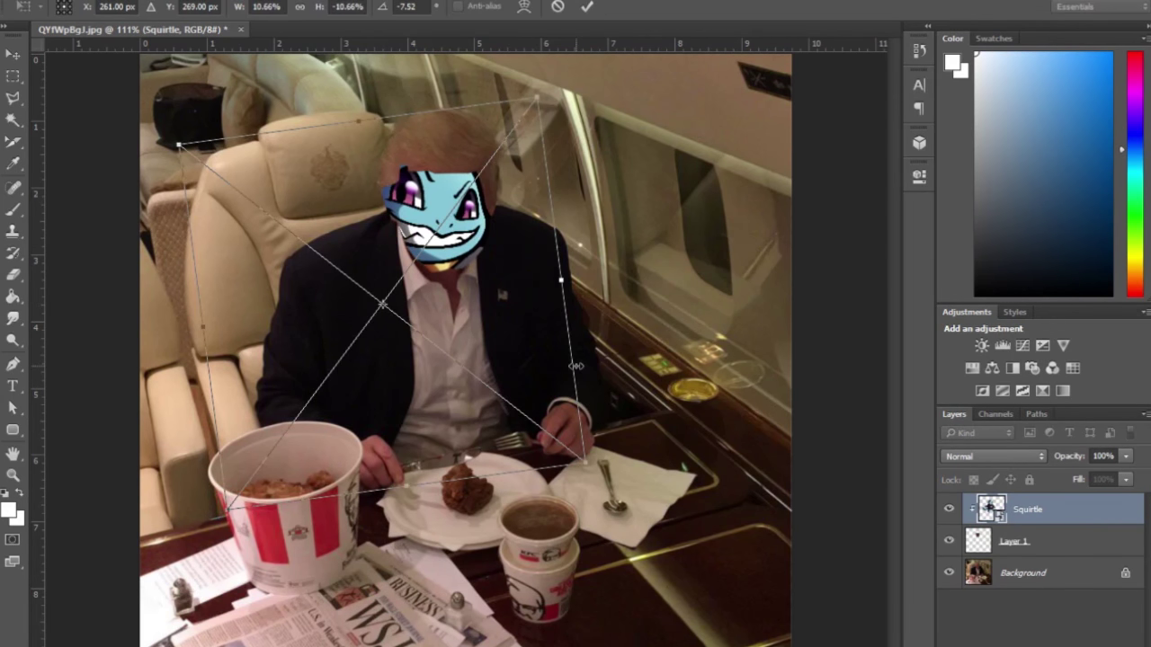
drag(621, 315, 634, 346)
key(Return)
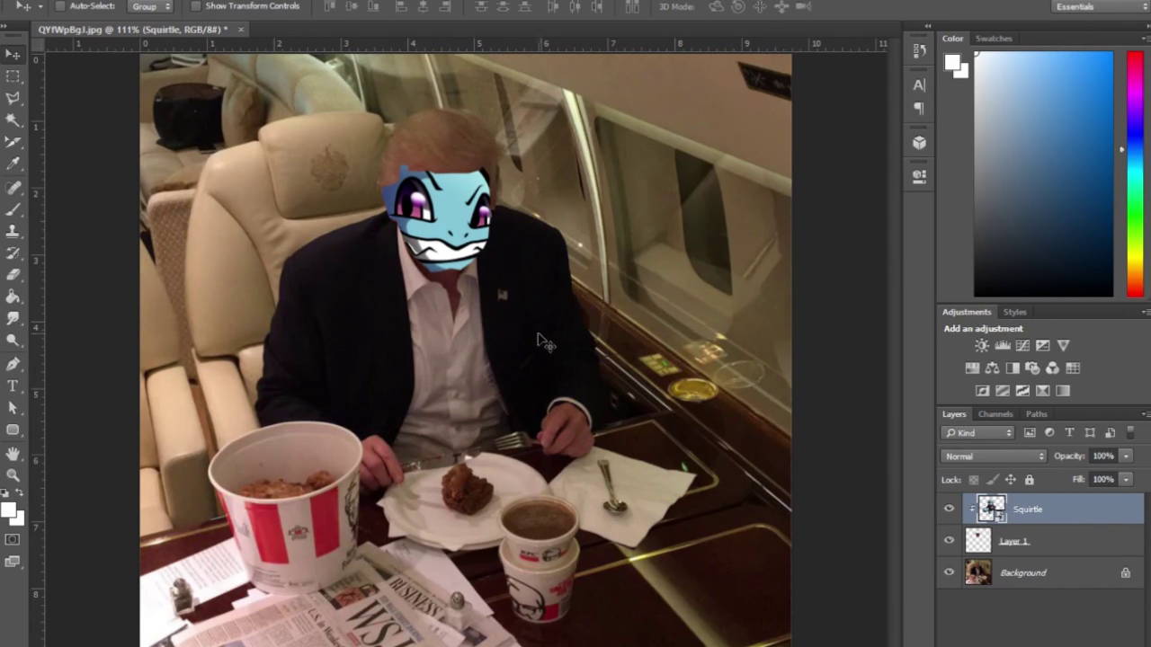
Add a text line reading 'MAKE LUKE' over the man's chest
key(t)
click(443, 405)
text(MAKE)
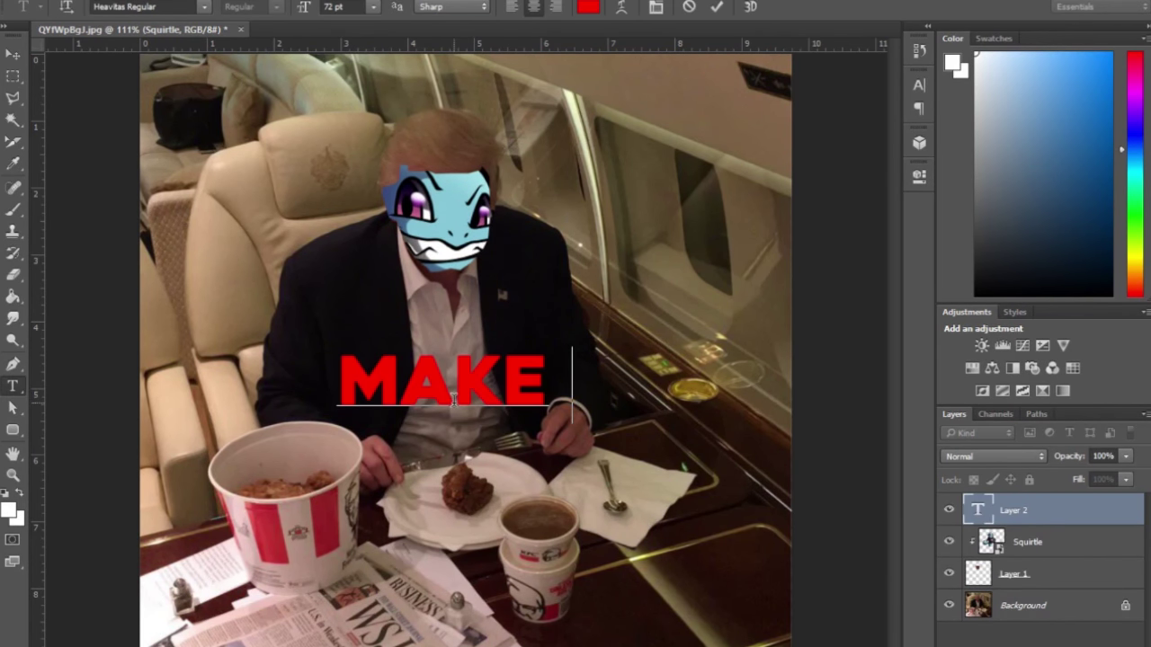
text( LUKE)
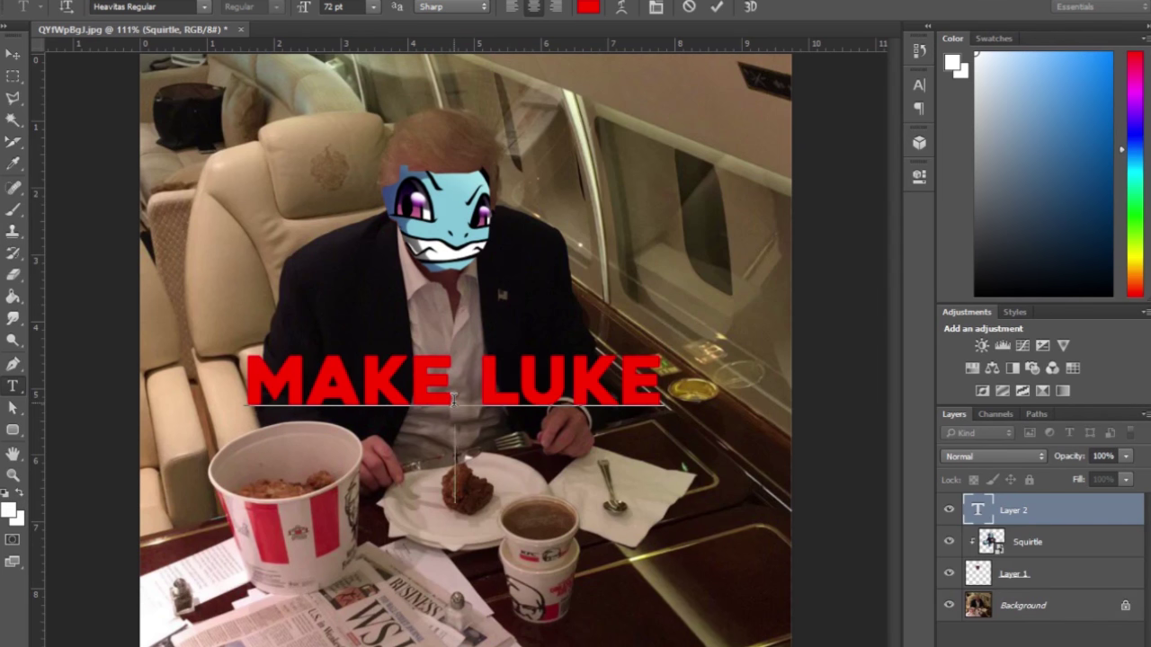
Add 'BEAST' and 'AGAIN!!!' as the slogan's second and third lines
key(Return)
text(BEAST)
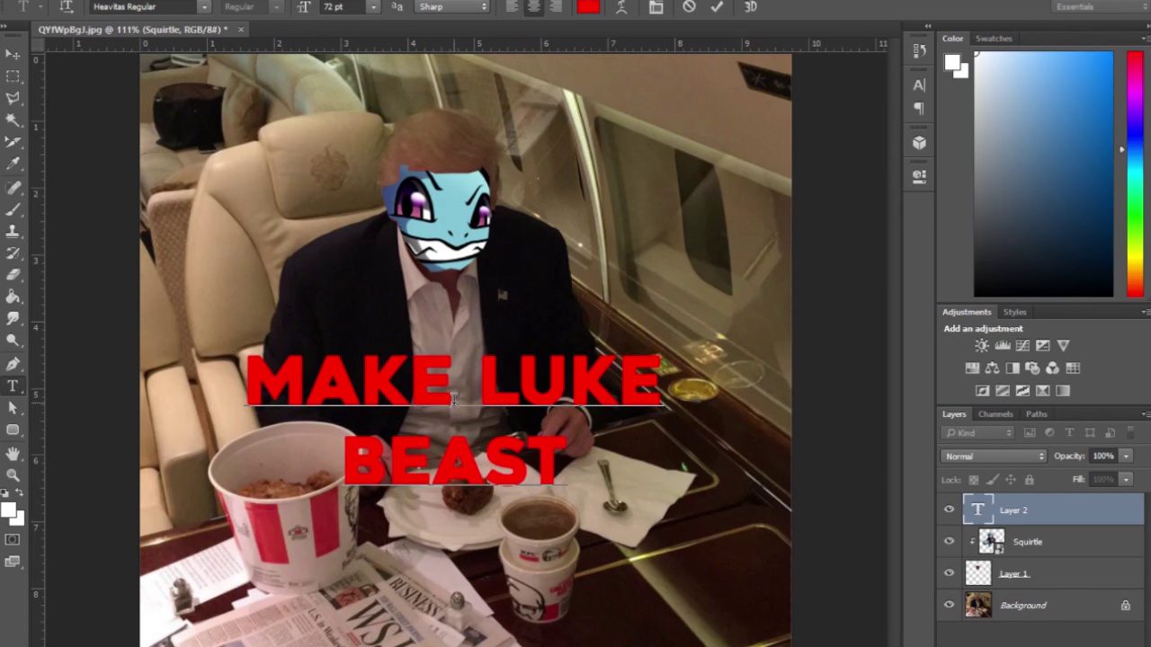
key(Return)
text(AGAIN!!!)
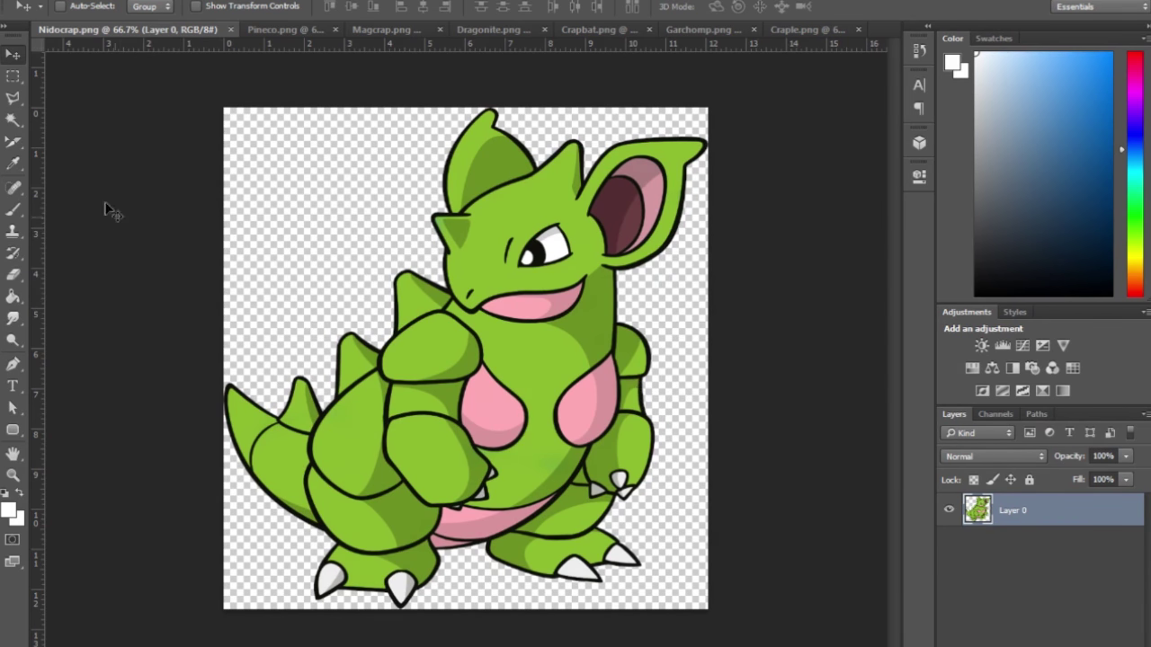
Paint-bucket Nidocrap's green head, belly, spike, legs and tail white
click(12, 296)
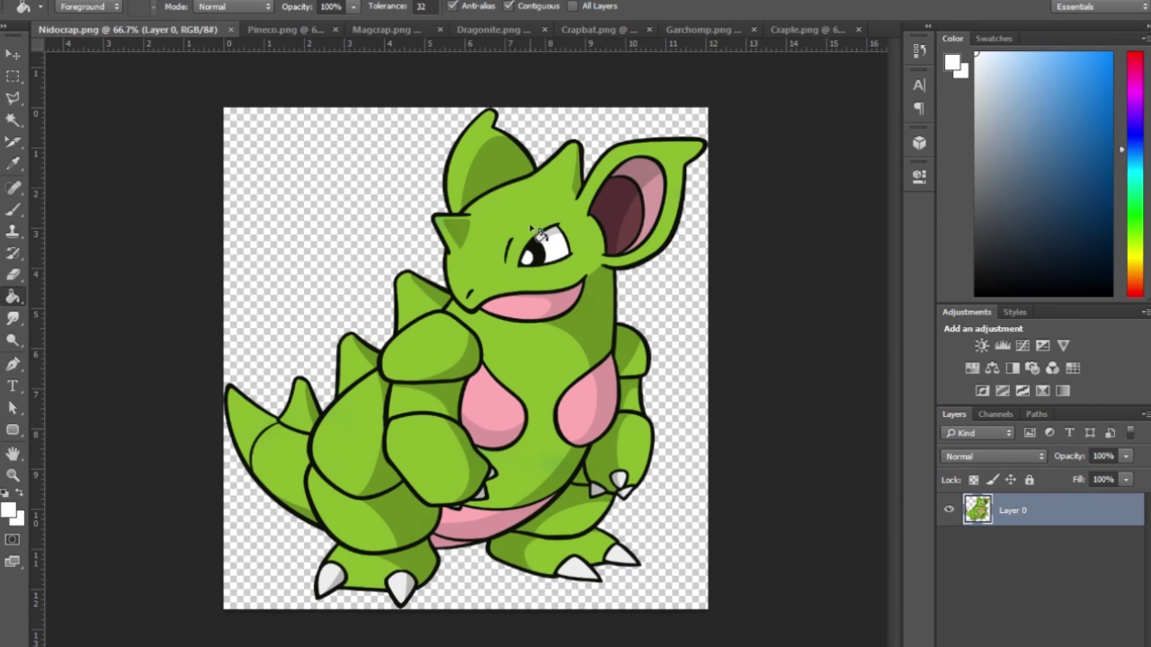
click(549, 349)
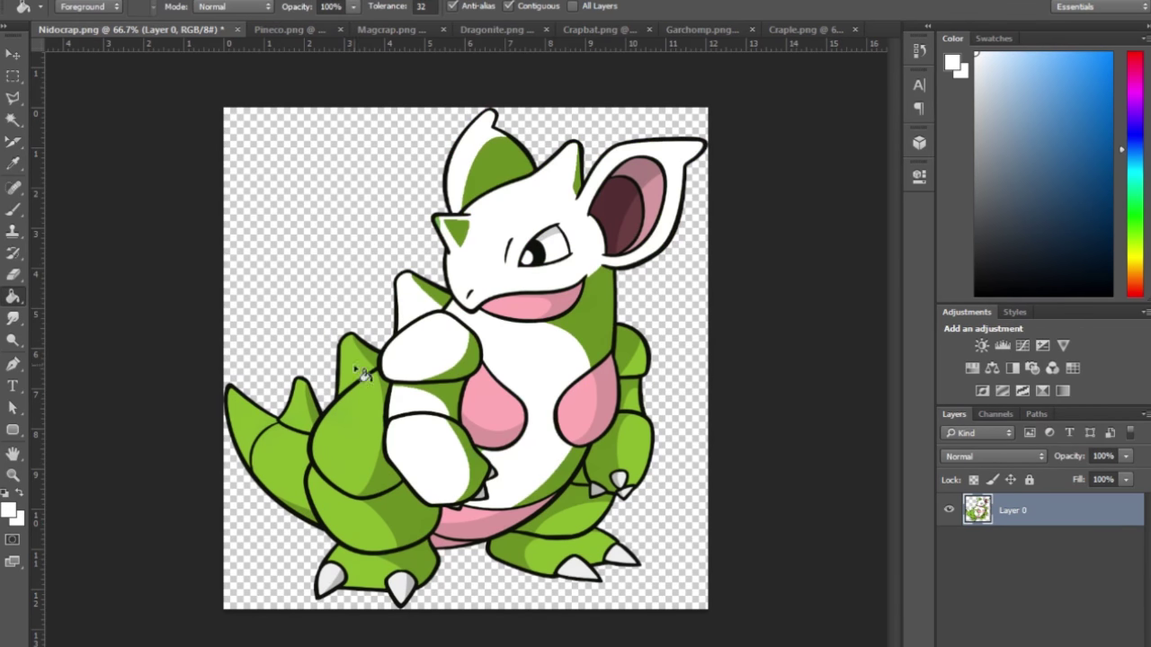
click(358, 369)
click(353, 430)
scroll(605, 342, down, 1)
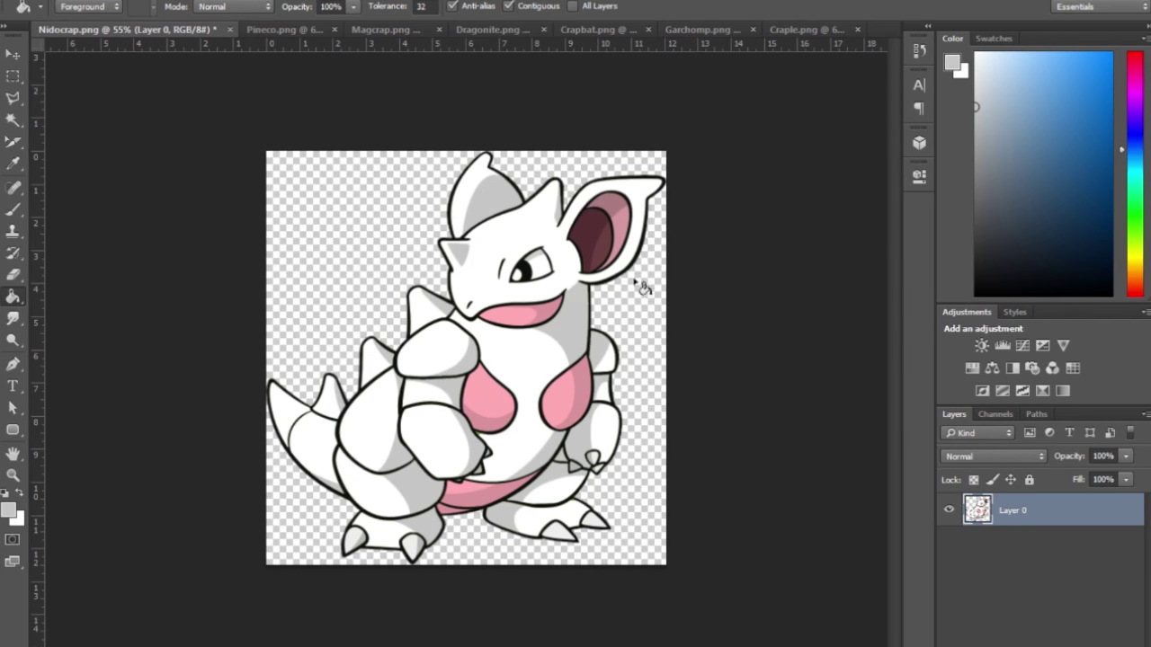
Pick red and fill Nidocrap's pink chest patch red
drag(1137, 112, 1134, 38)
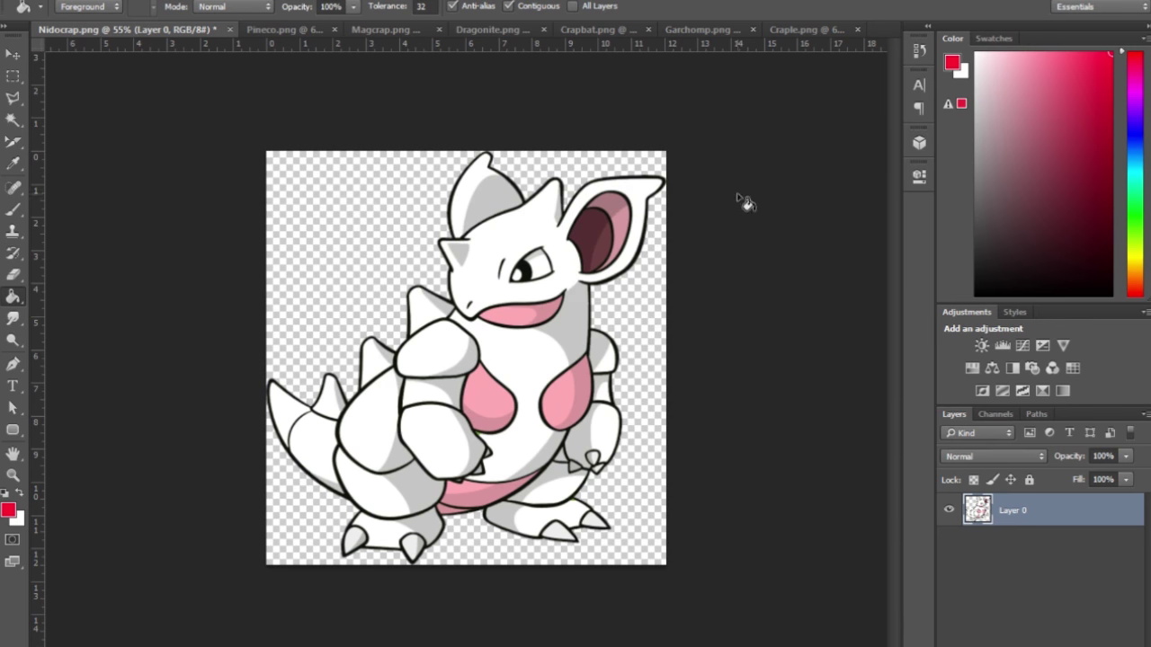
click(488, 395)
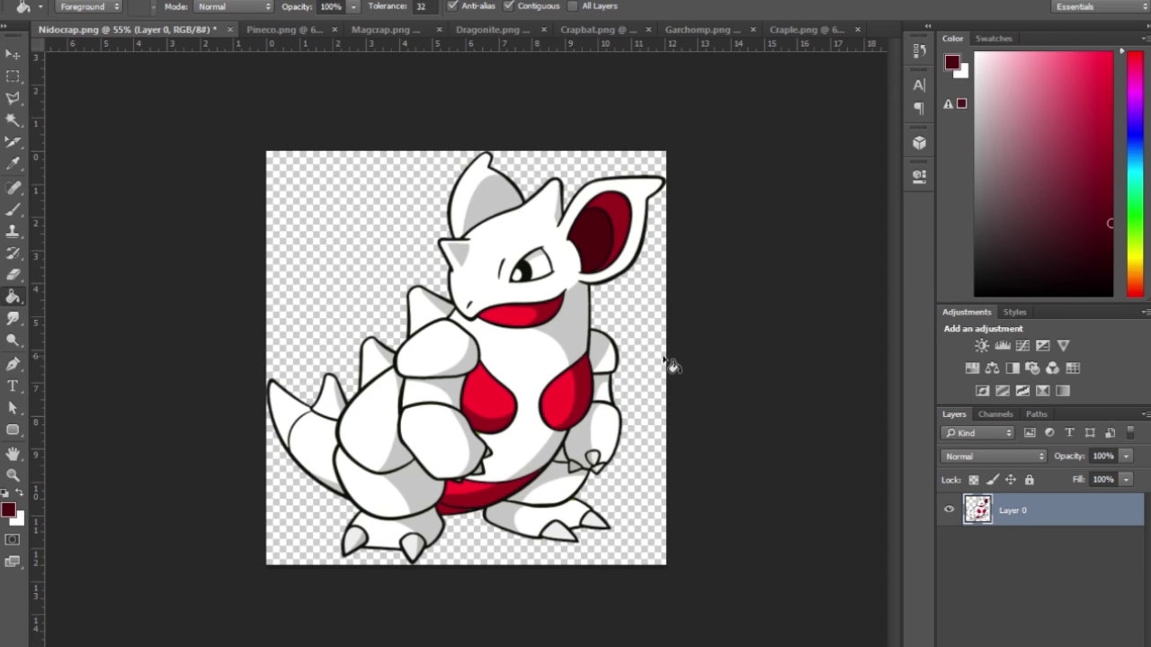
key(ctrl+minus)
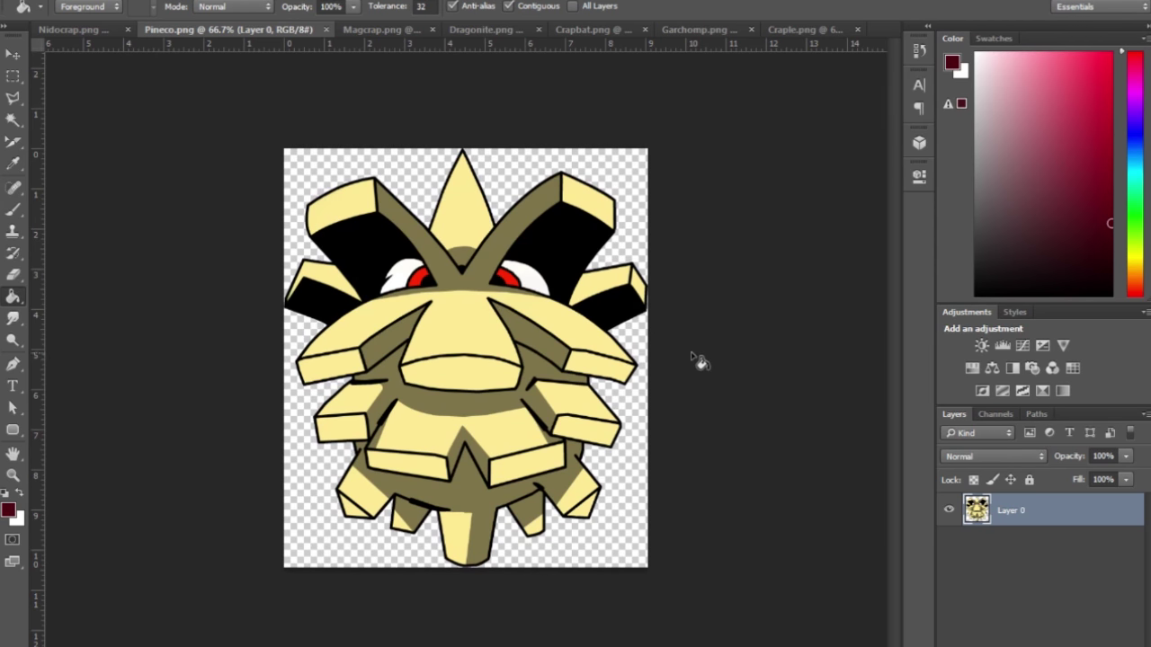
Fill Pineco's pale-yellow plates and khaki bands near-black
drag(1041, 220, 879, 256)
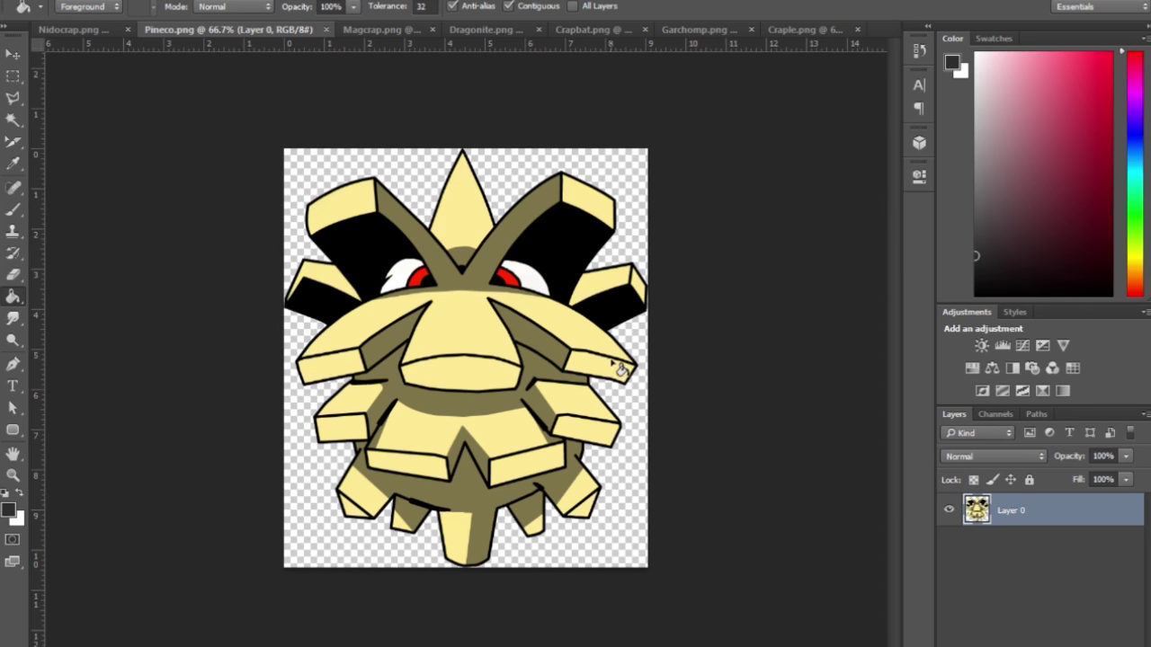
click(583, 342)
click(519, 436)
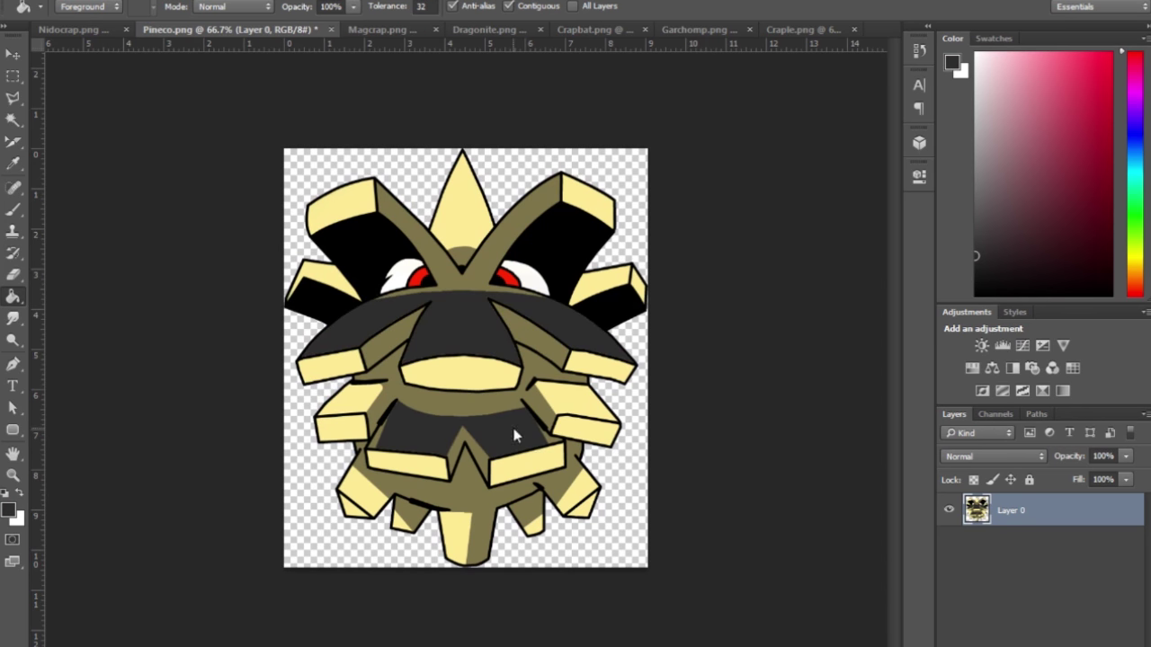
click(585, 497)
click(531, 466)
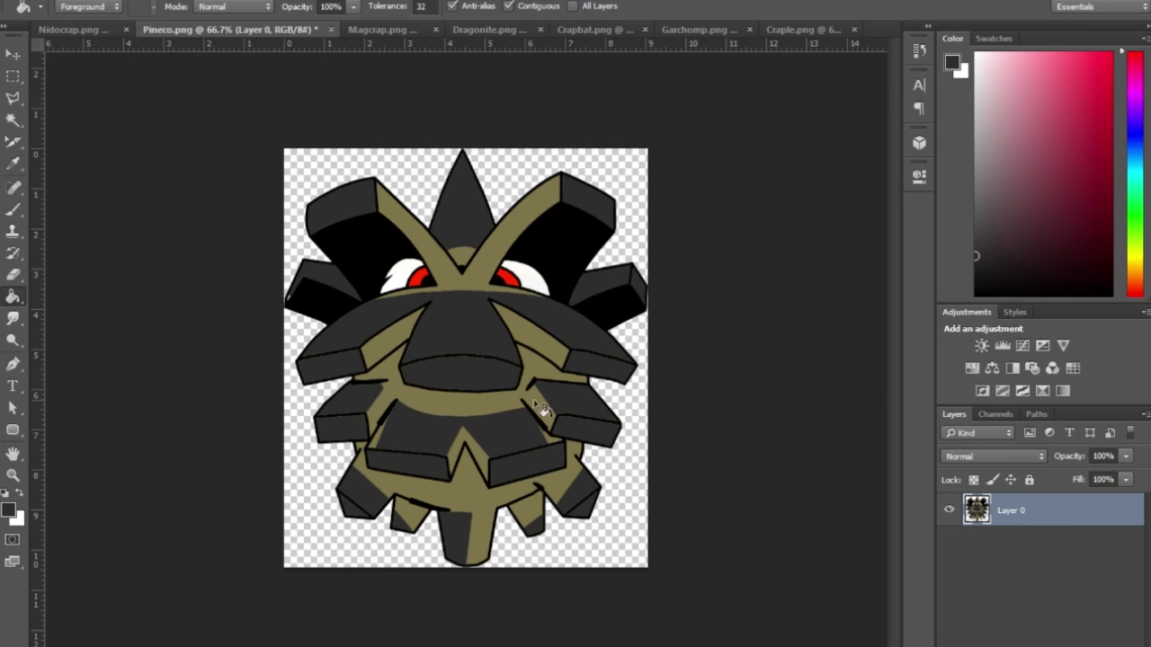
click(544, 358)
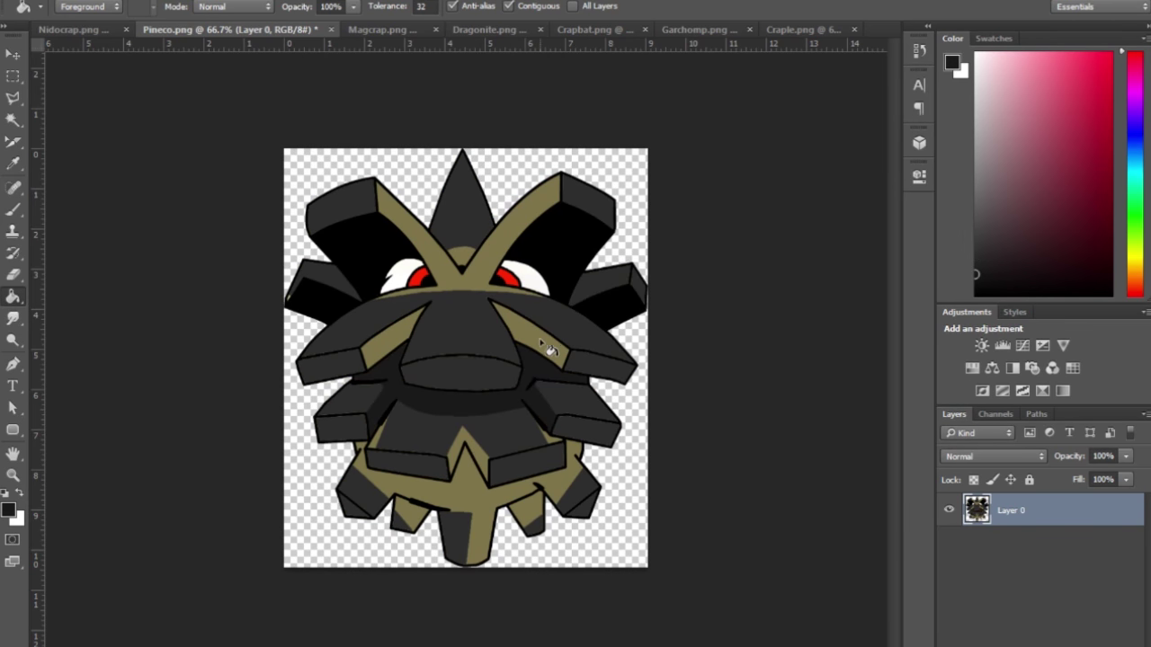
click(370, 363)
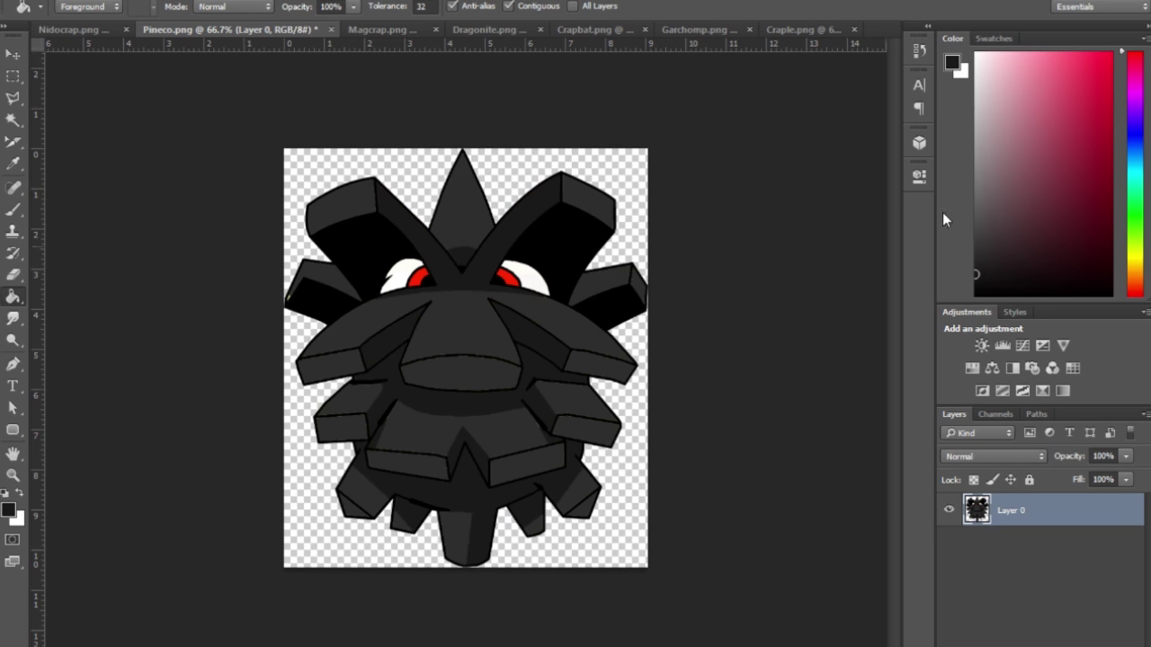
Fill both of Pineco's red eyes yellow, then switch to the Magcrap sprite
click(1134, 263)
click(1111, 54)
click(511, 282)
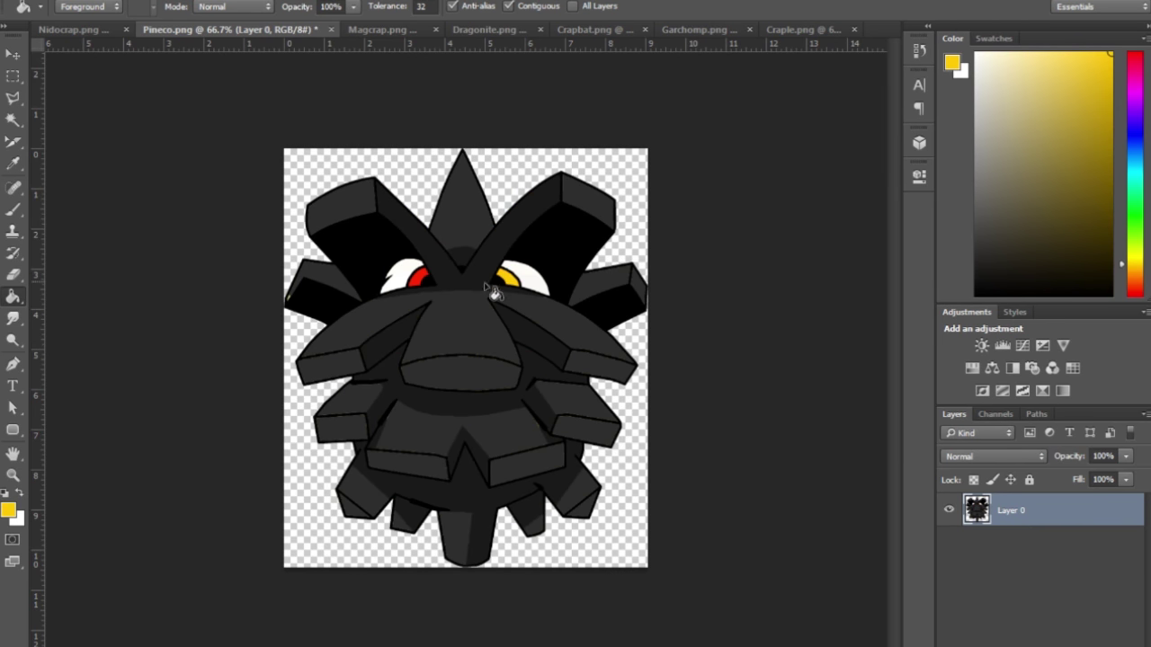
click(420, 280)
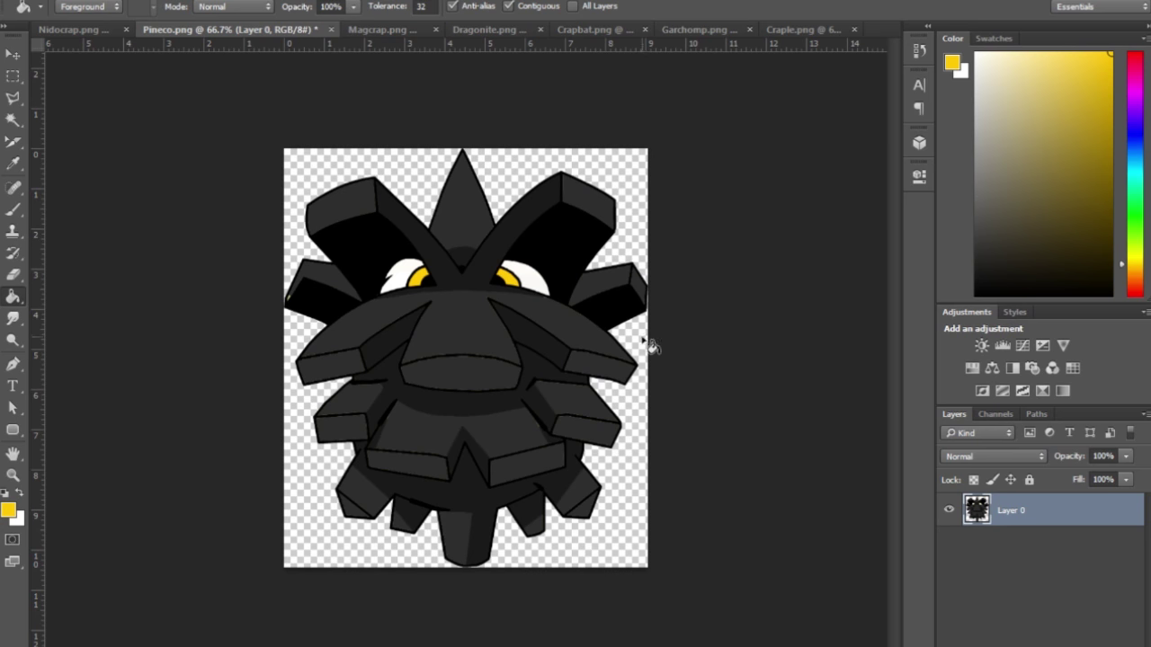
key(ctrl+Tab)
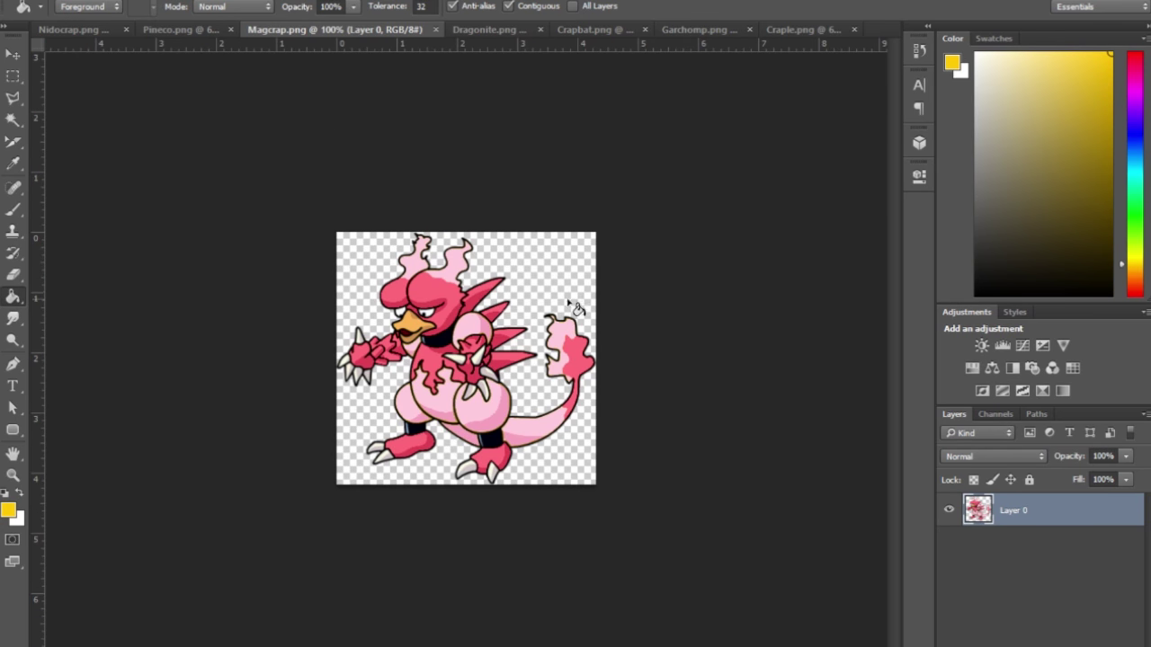
Recolour Magcrap's pink flame, head-lobe, arm and beak-side patches green
scroll(576, 309, up, 2)
scroll(567, 306, up, 1)
scroll(544, 299, up, 2)
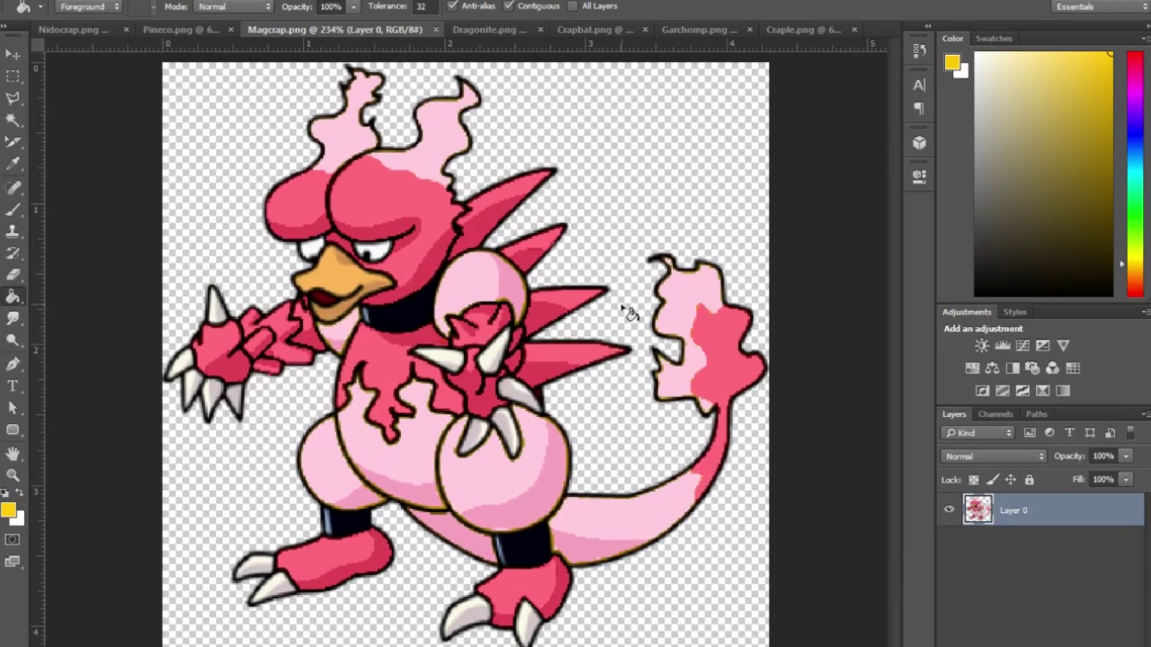
scroll(657, 310, down, 1)
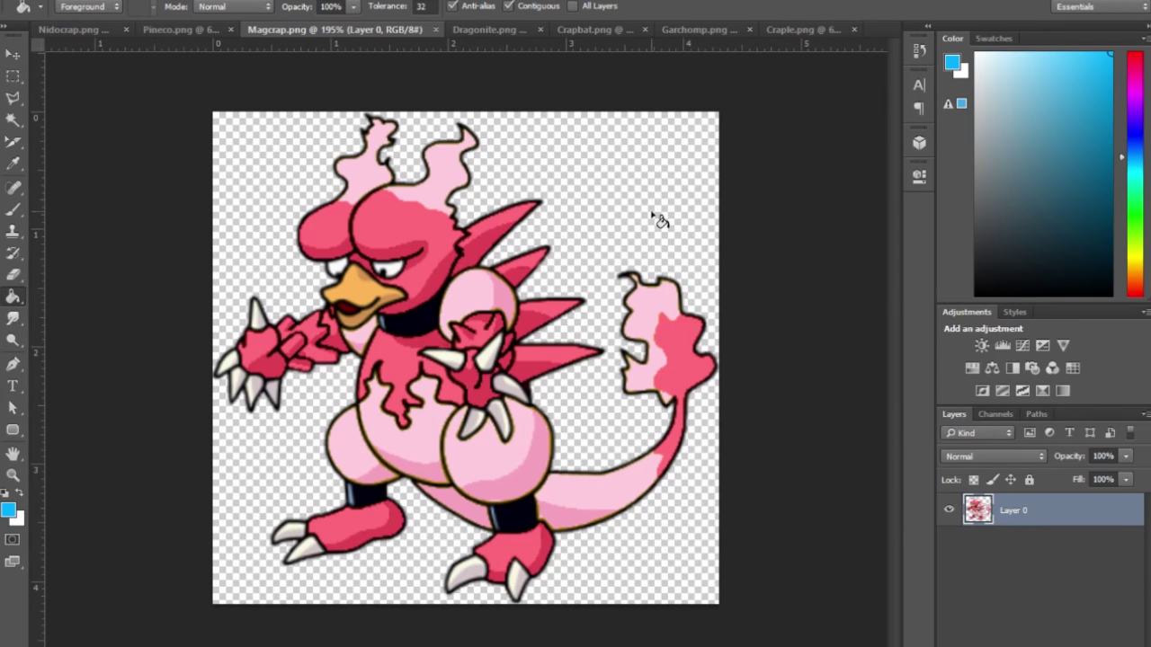
click(439, 173)
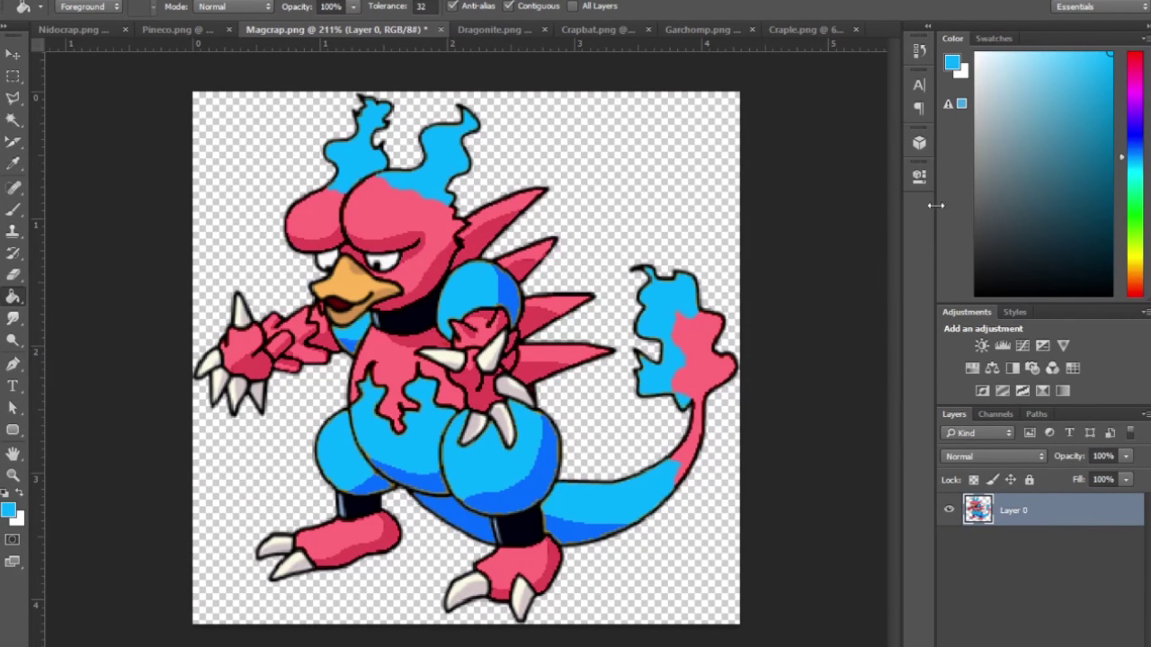
click(1135, 184)
click(355, 216)
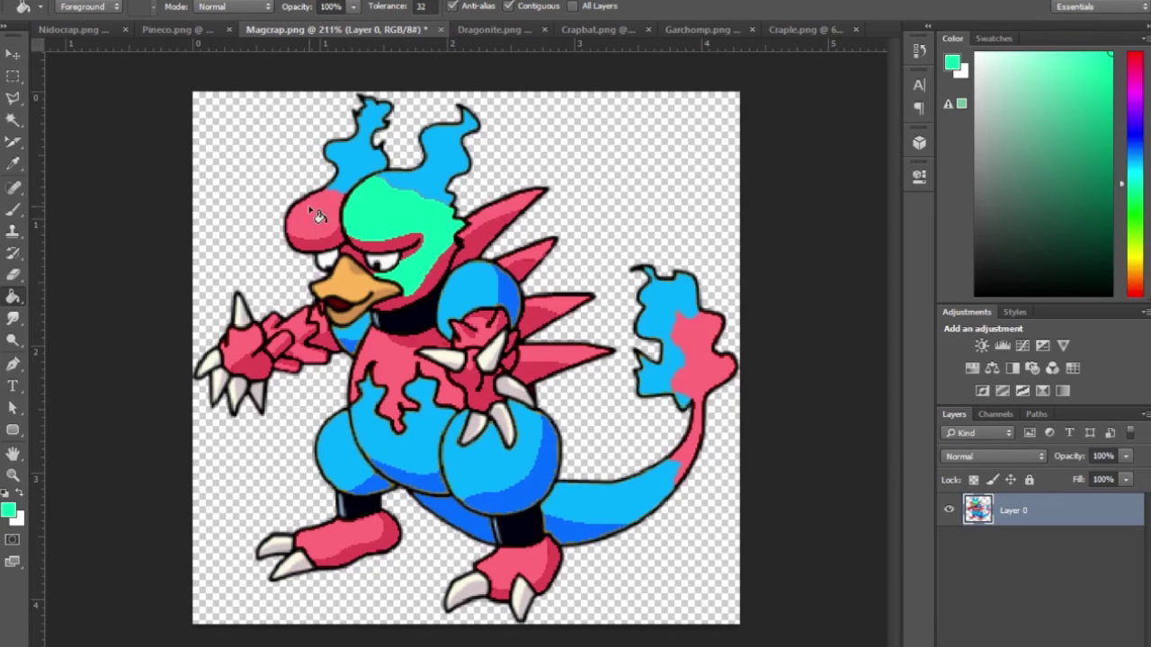
click(310, 213)
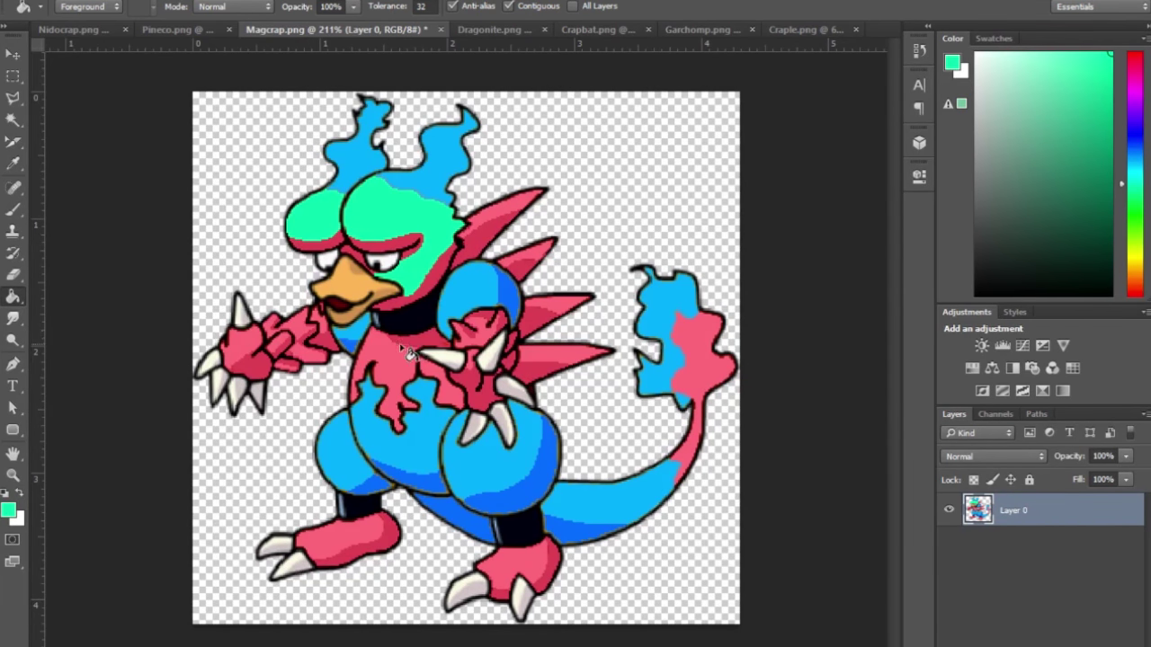
click(338, 434)
click(391, 398)
click(412, 299)
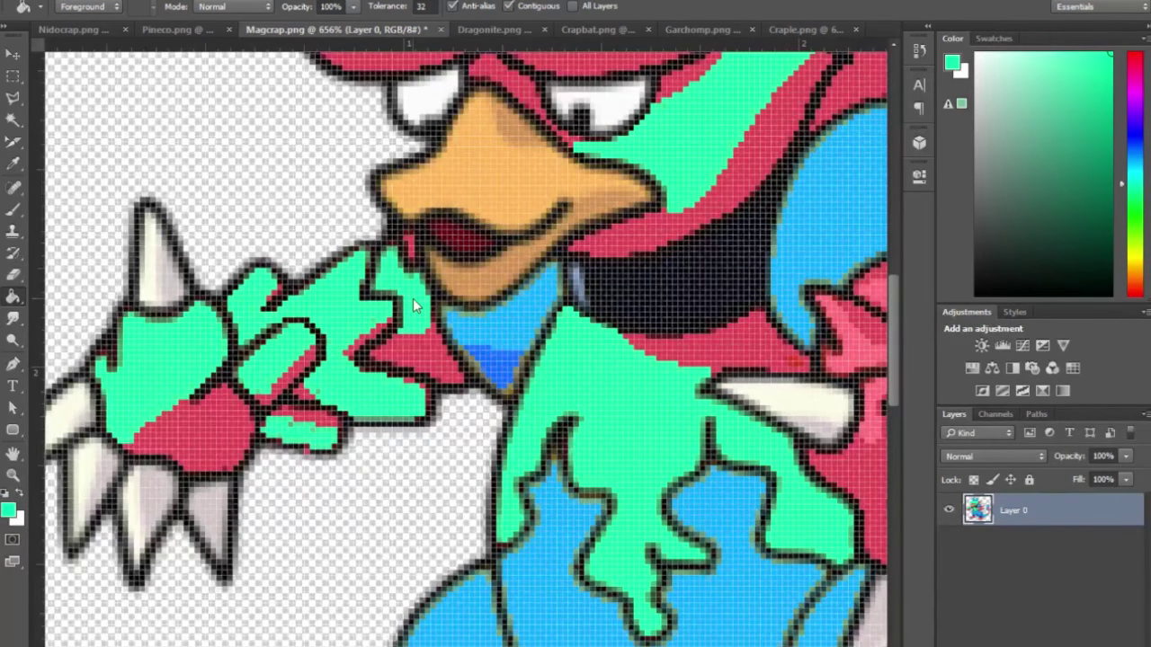
Fill Magcrap's beak bright orange, then bring up the Dragonite image
scroll(771, 386, down, 5)
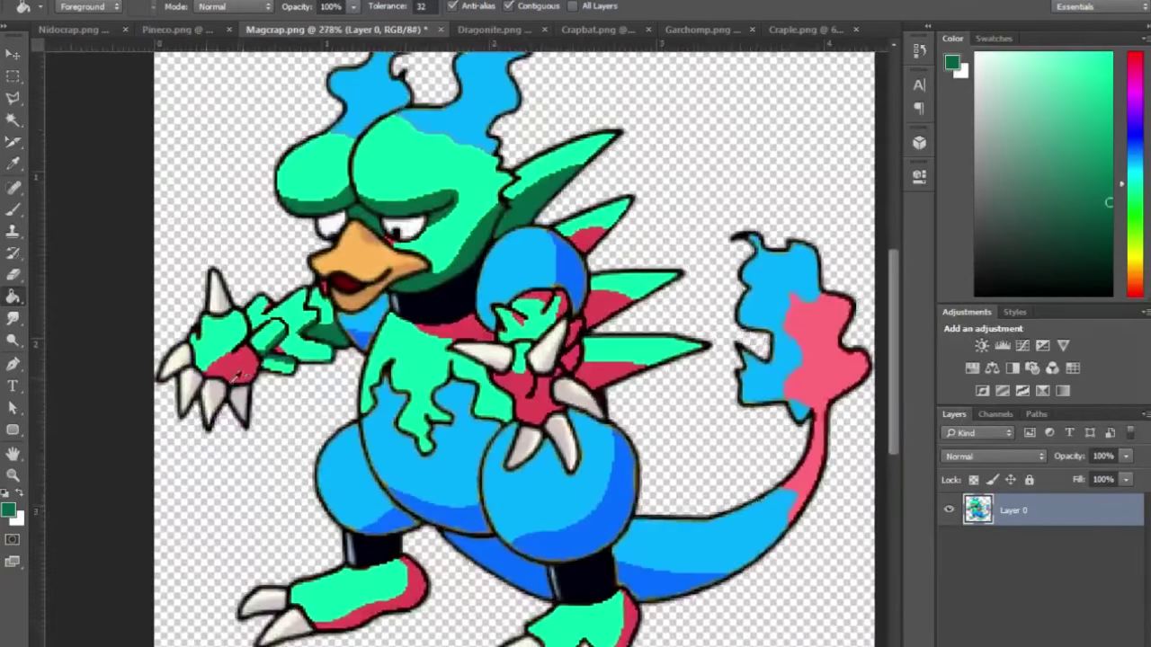
scroll(219, 359, up, 4)
scroll(218, 359, up, 1)
scroll(242, 346, up, 2)
scroll(260, 364, up, 1)
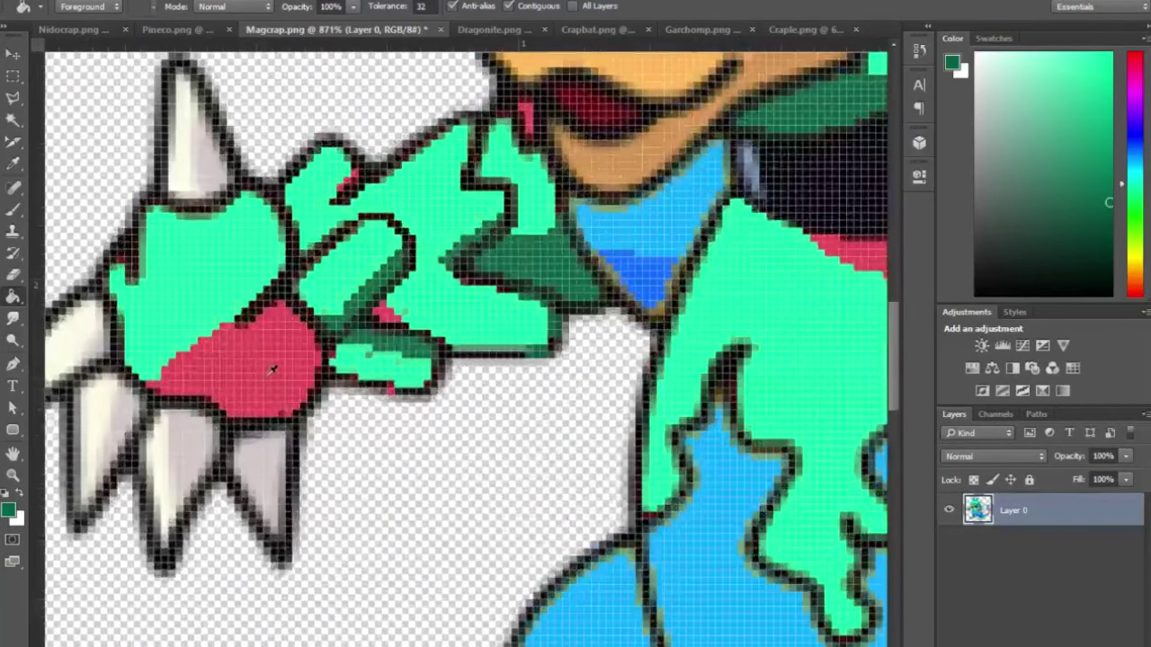
scroll(271, 360, down, 1)
scroll(660, 339, down, 5)
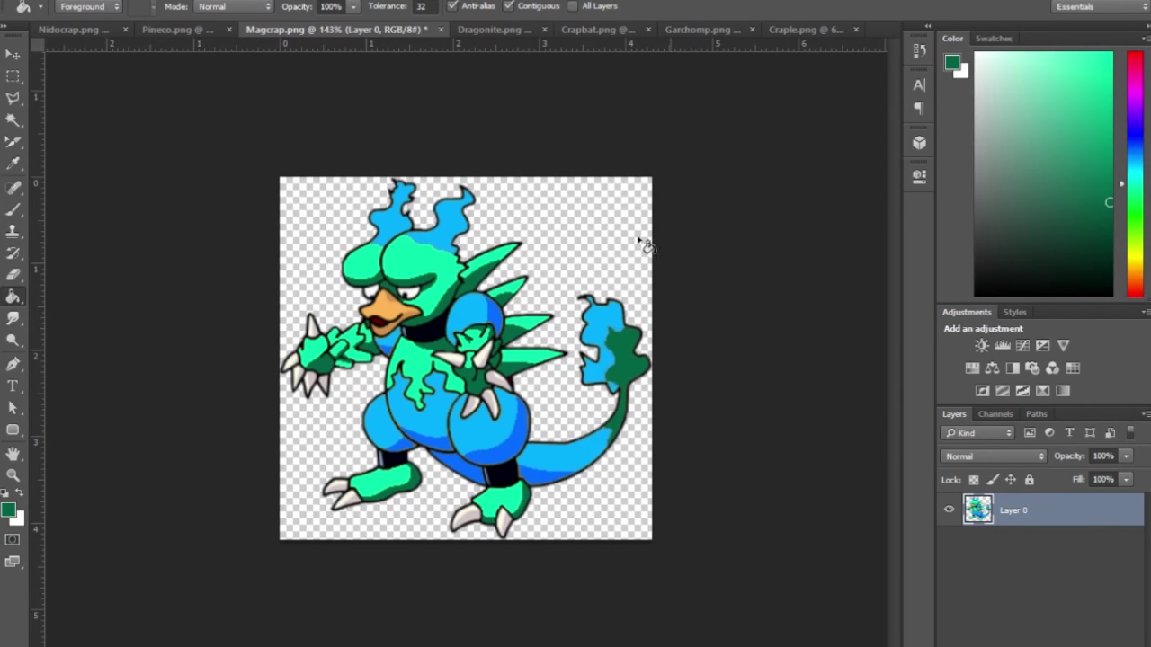
click(1135, 270)
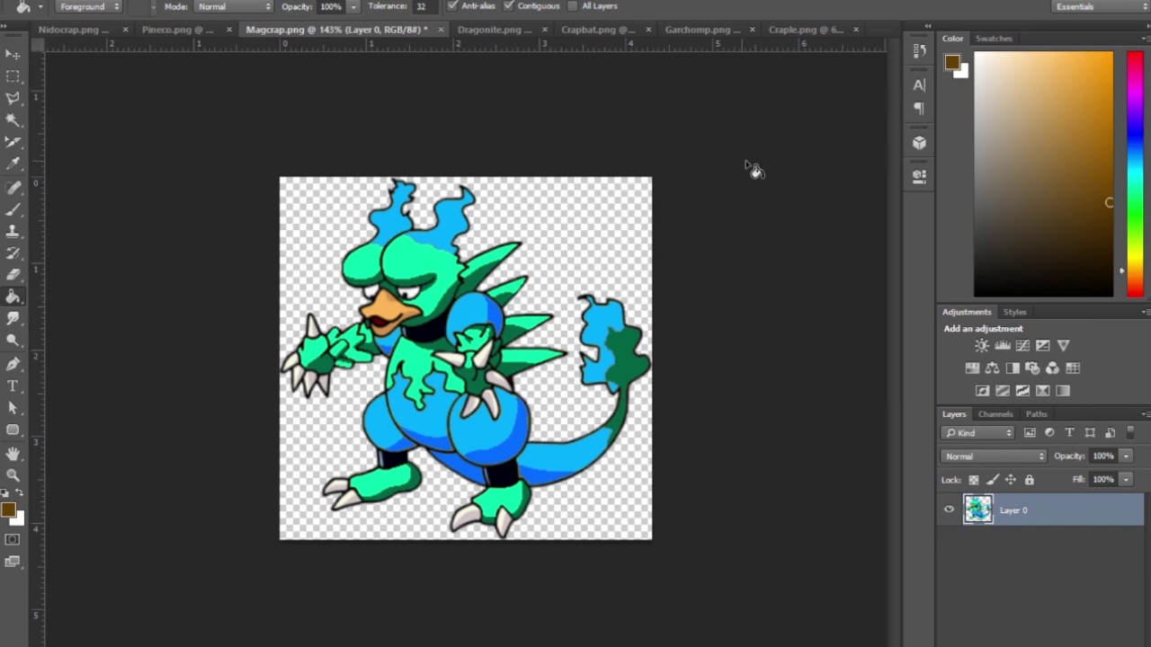
click(1140, 275)
scroll(396, 319, up, 3)
scroll(396, 319, up, 2)
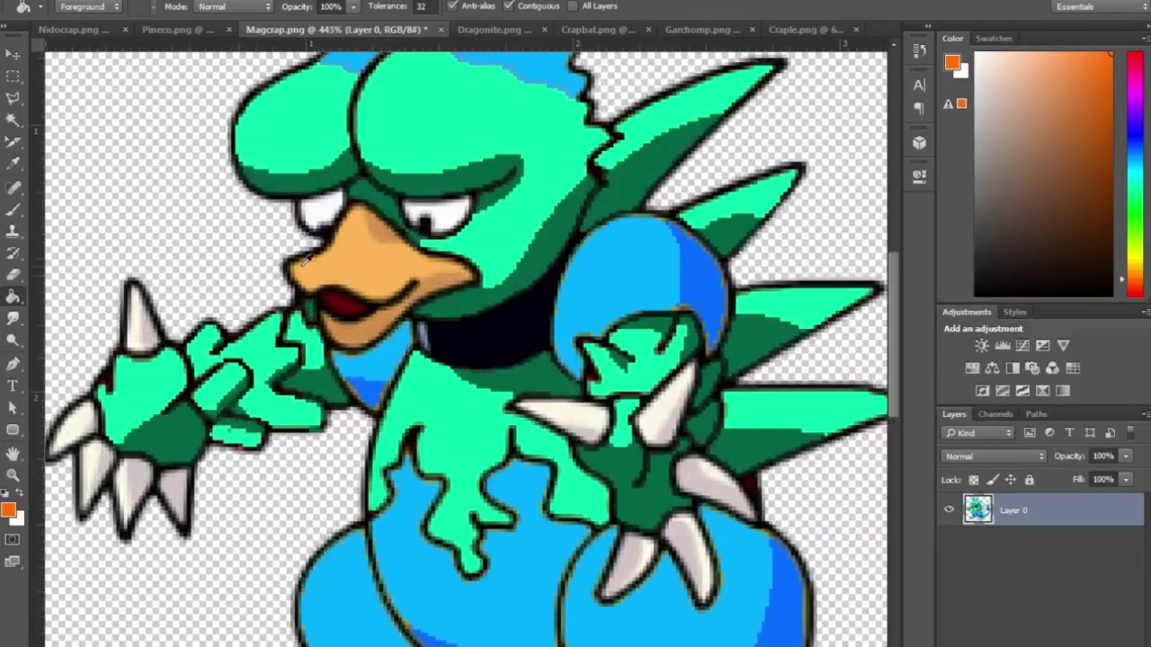
scroll(396, 319, up, 1)
click(359, 279)
scroll(378, 342, down, 1)
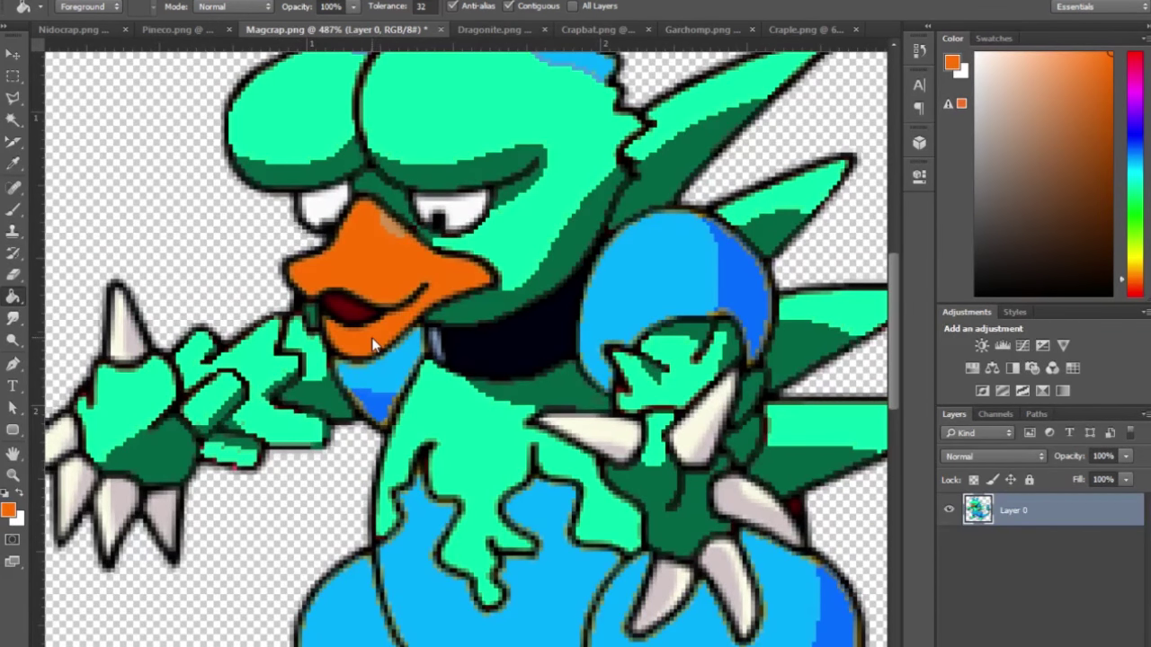
scroll(711, 416, down, 5)
scroll(719, 429, down, 1)
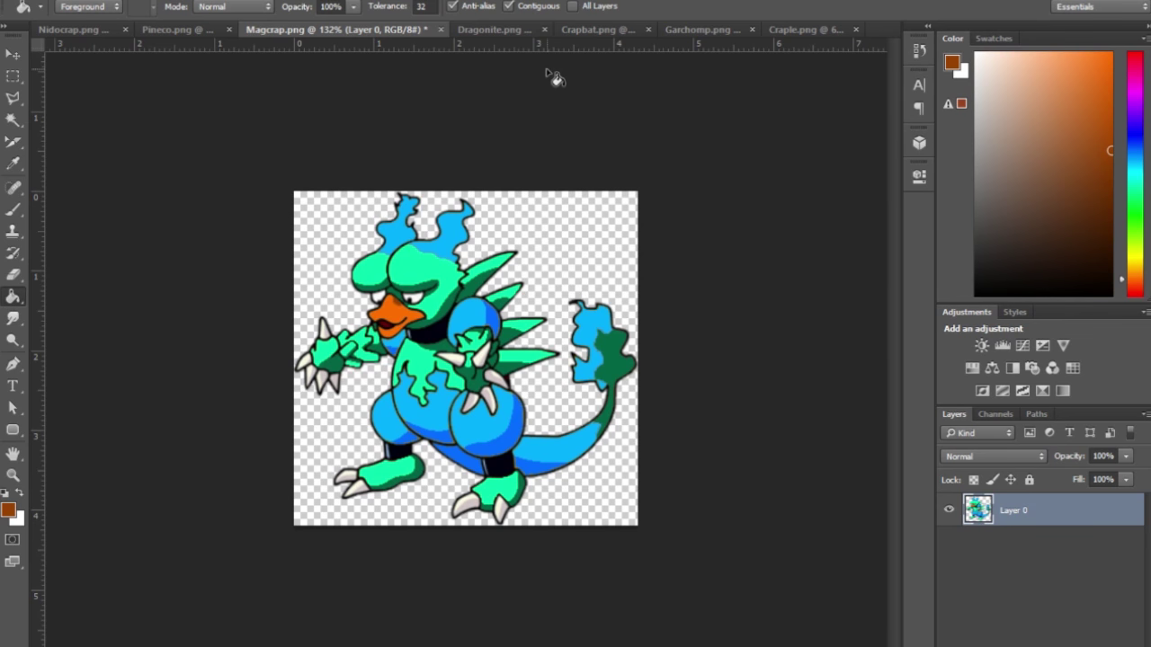
click(517, 30)
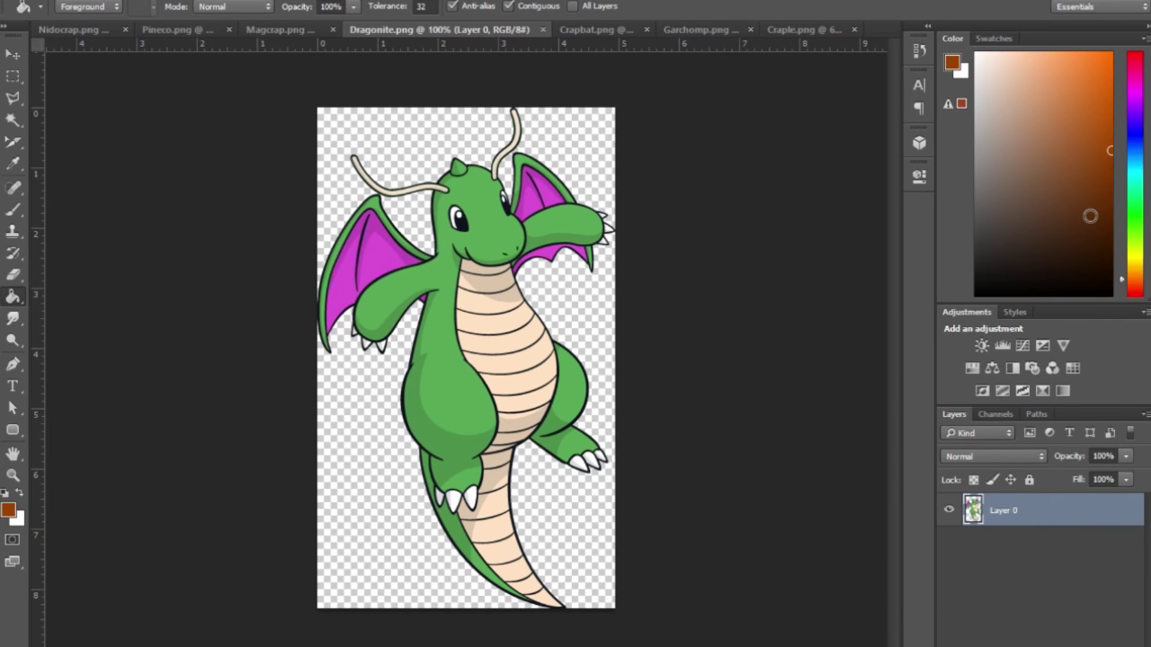
Fill Dragonite's green body and both wing rims teal
click(1137, 148)
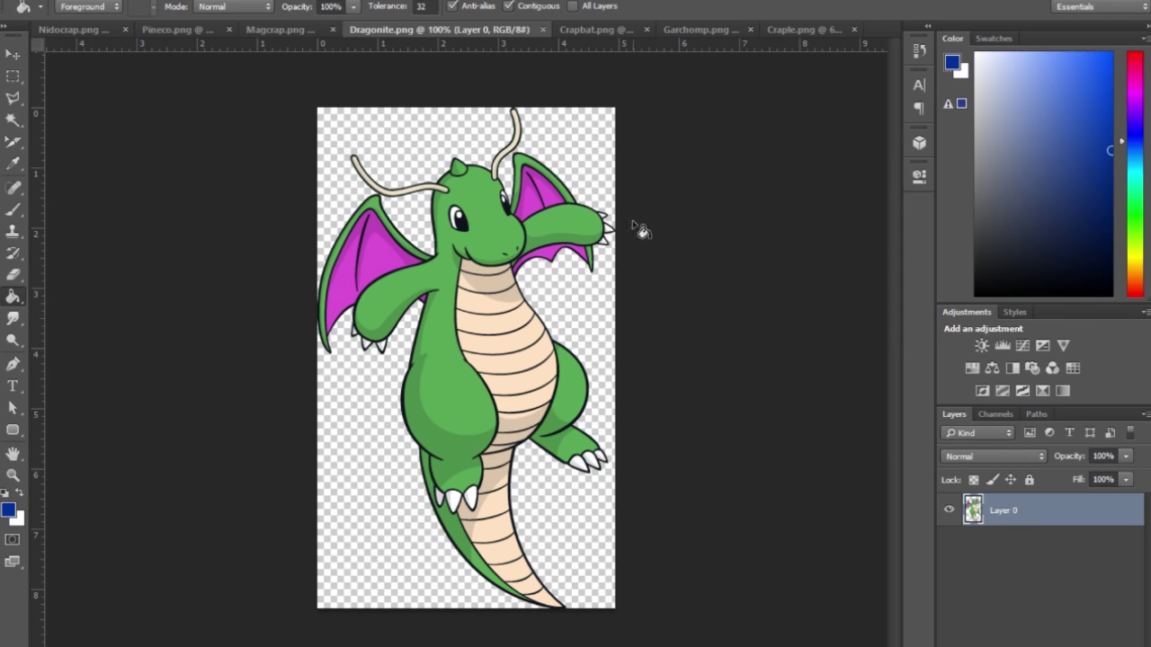
click(496, 239)
click(302, 240)
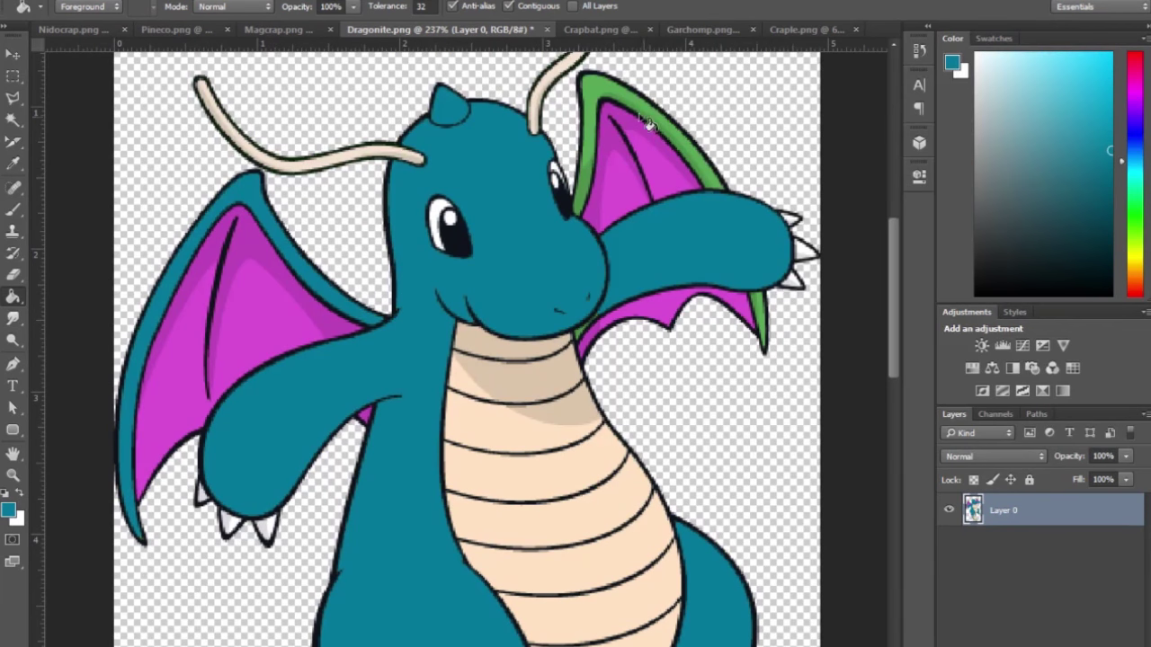
click(626, 100)
Touch up stray wing-outline pixels with the Brush, then switch to the Crapbat image
key(b)
scroll(773, 316, up, 10)
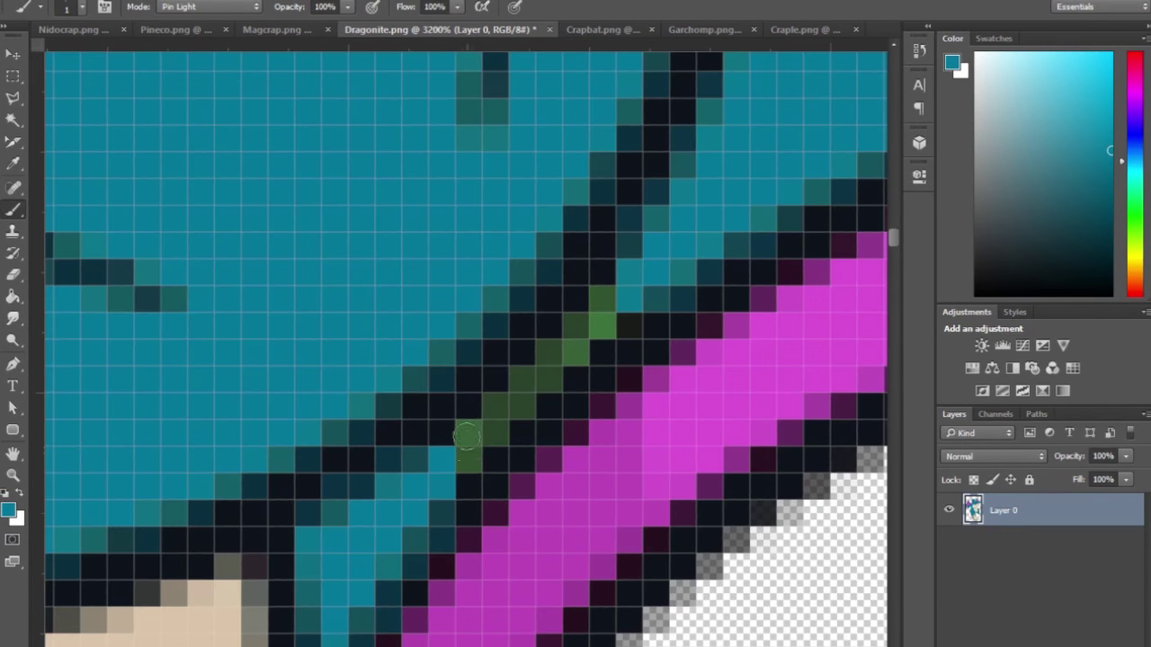
click(469, 459)
click(475, 429)
key(g)
scroll(569, 360, down, 10)
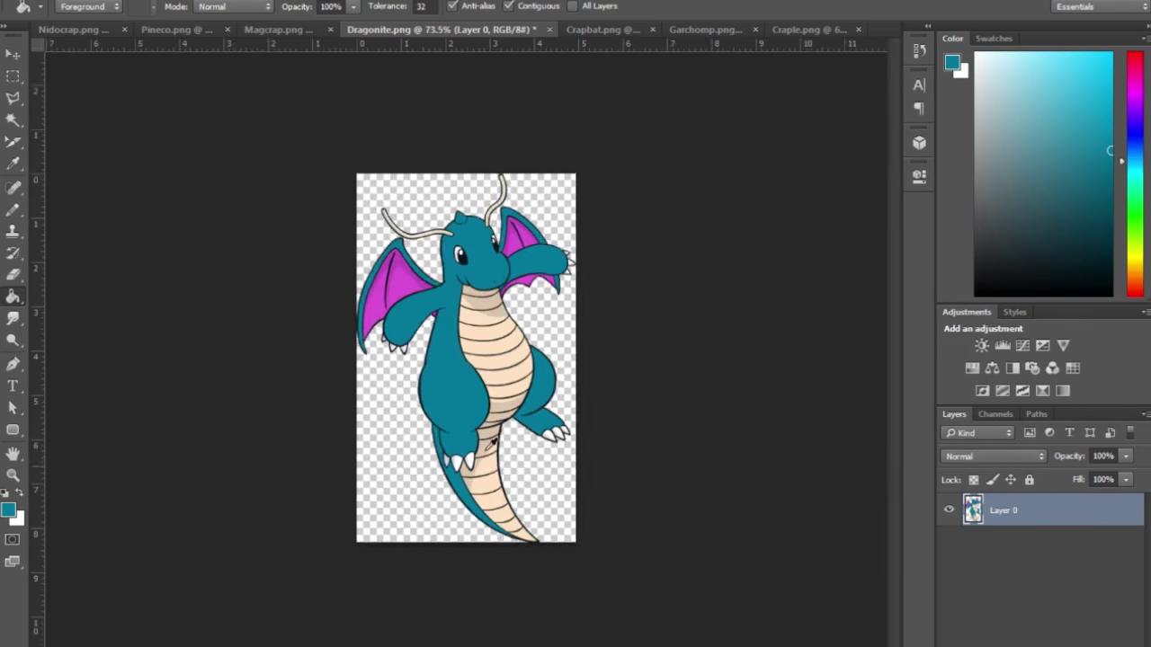
scroll(564, 324, down, 3)
scroll(560, 282, down, 2)
scroll(760, 221, up, 3)
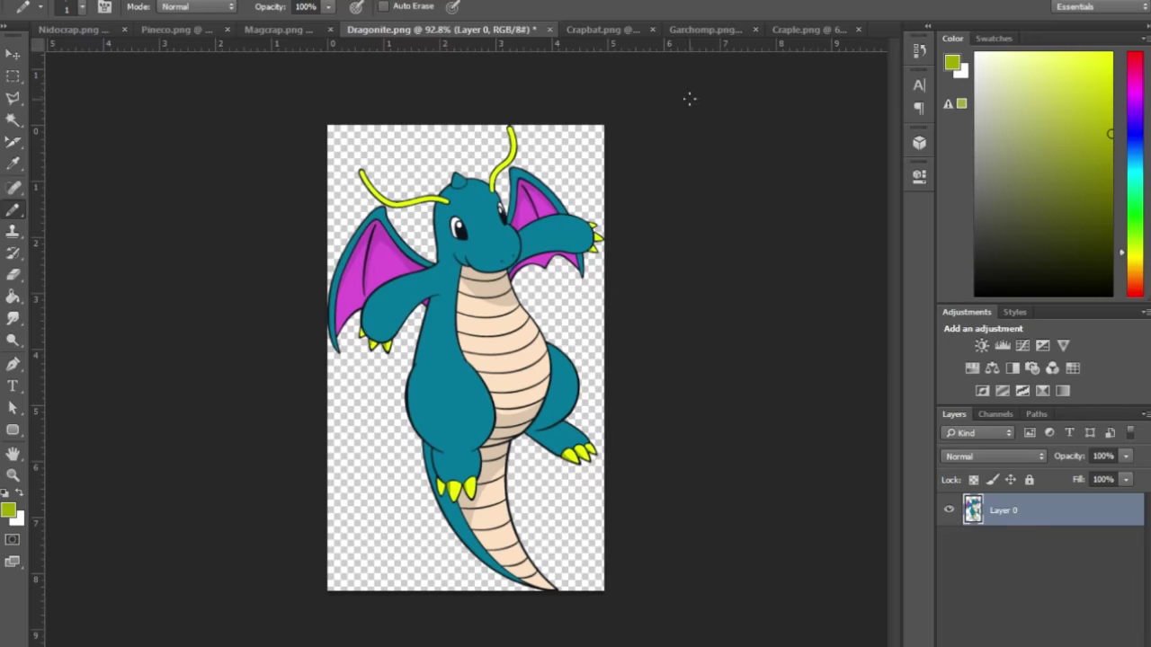
key(ctrl+Tab)
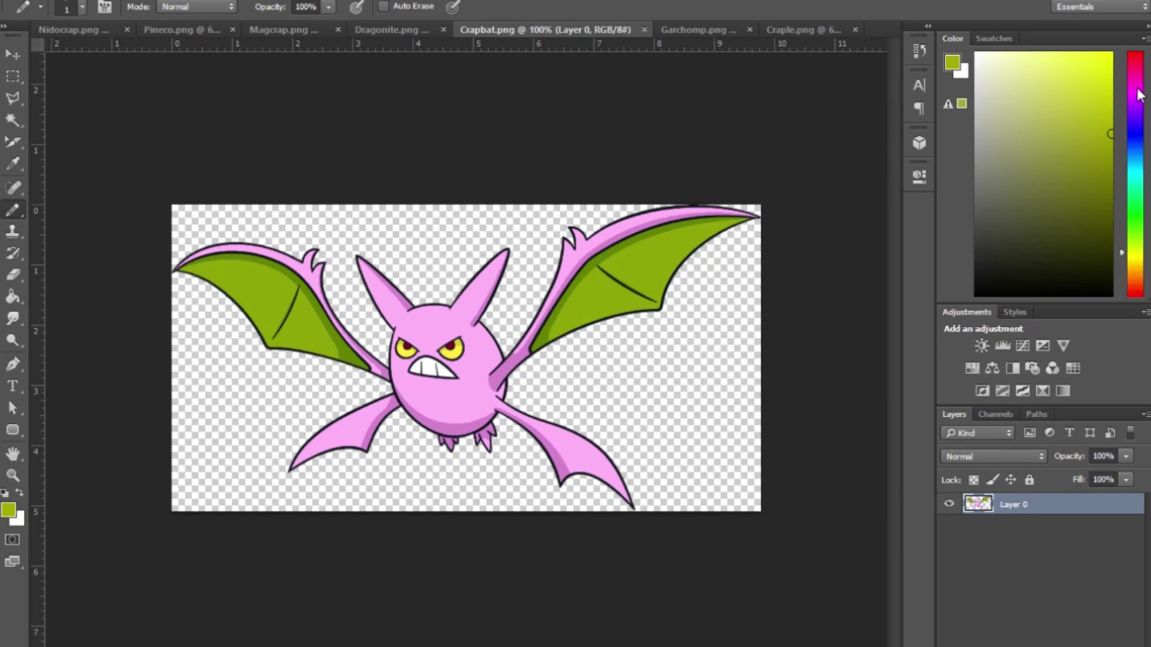
Set bright red and paint the inner edge of Crapbat's wing red
drag(1139, 94, 1131, 38)
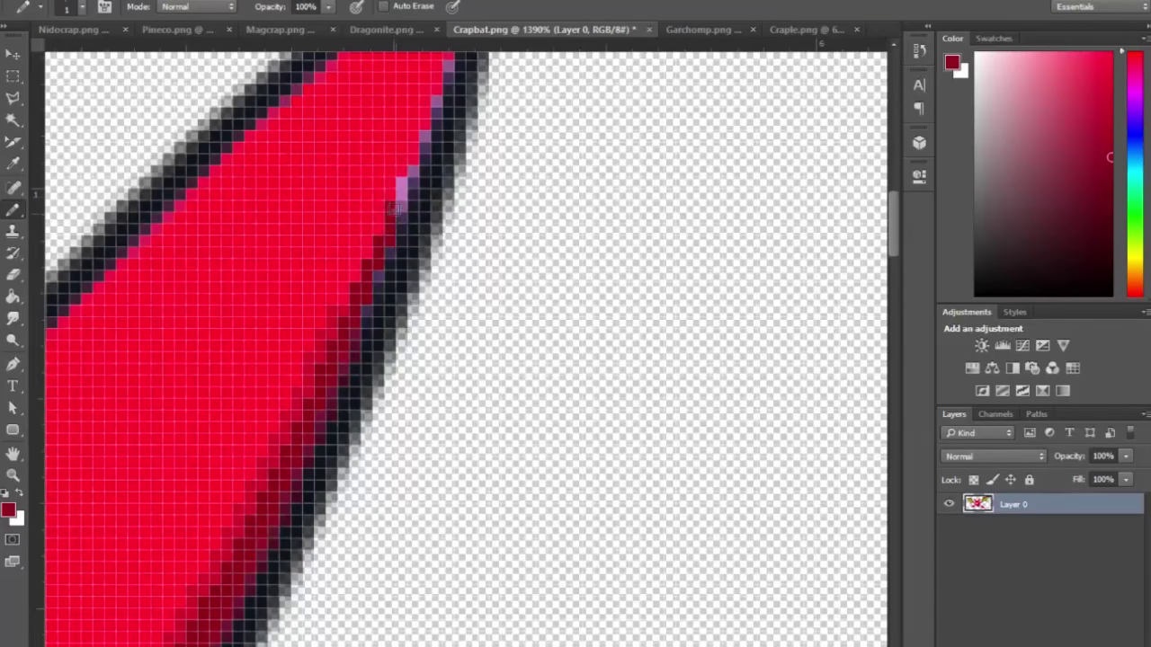
drag(412, 171, 444, 70)
scroll(334, 243, down, 4)
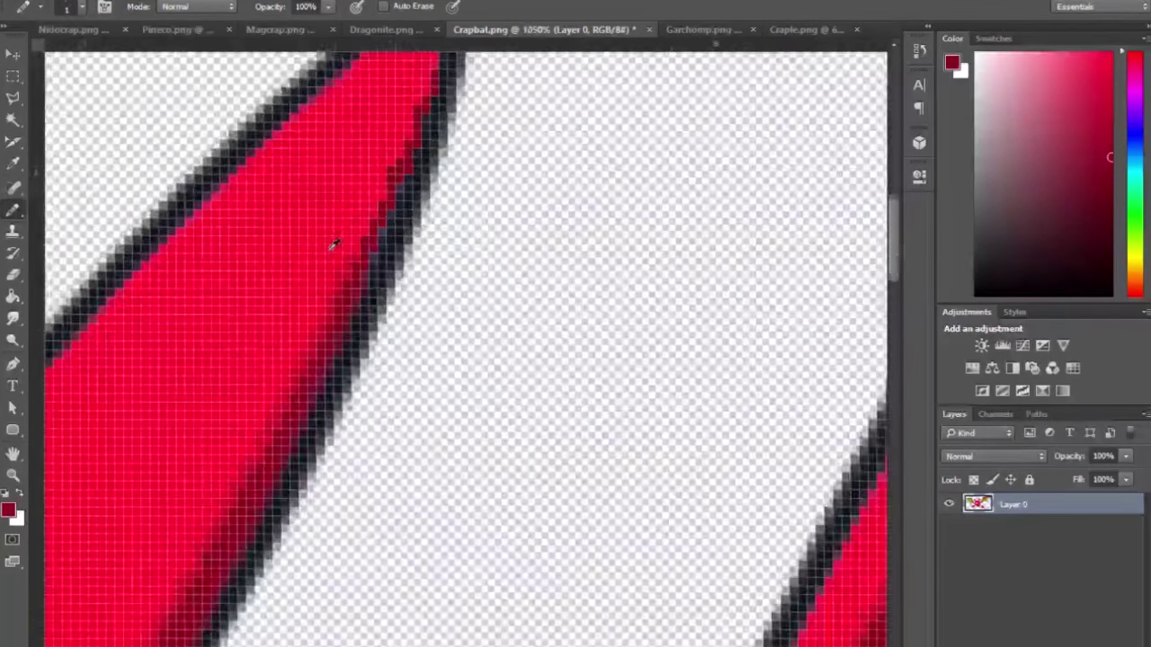
scroll(334, 244, down, 3)
scroll(231, 288, down, 2)
Switch to the Eyedropper to sample colours from the Crapbat sprite
key(i)
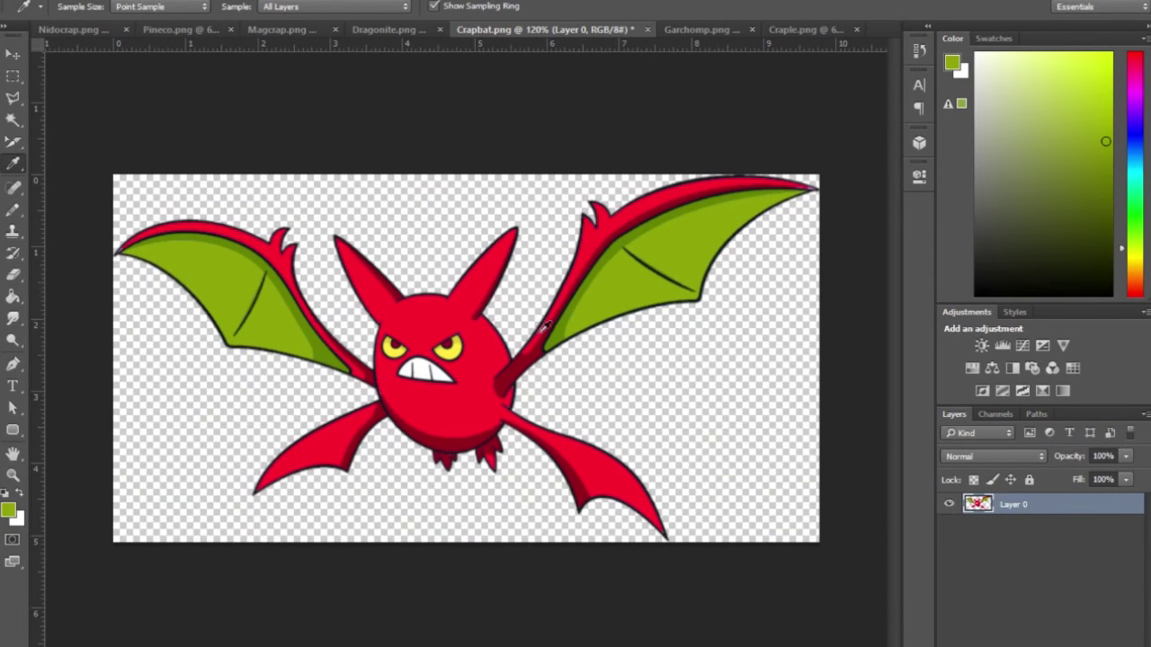
scroll(546, 328, down, 2)
scroll(530, 306, up, 1)
scroll(525, 305, up, 2)
scroll(693, 237, up, 1)
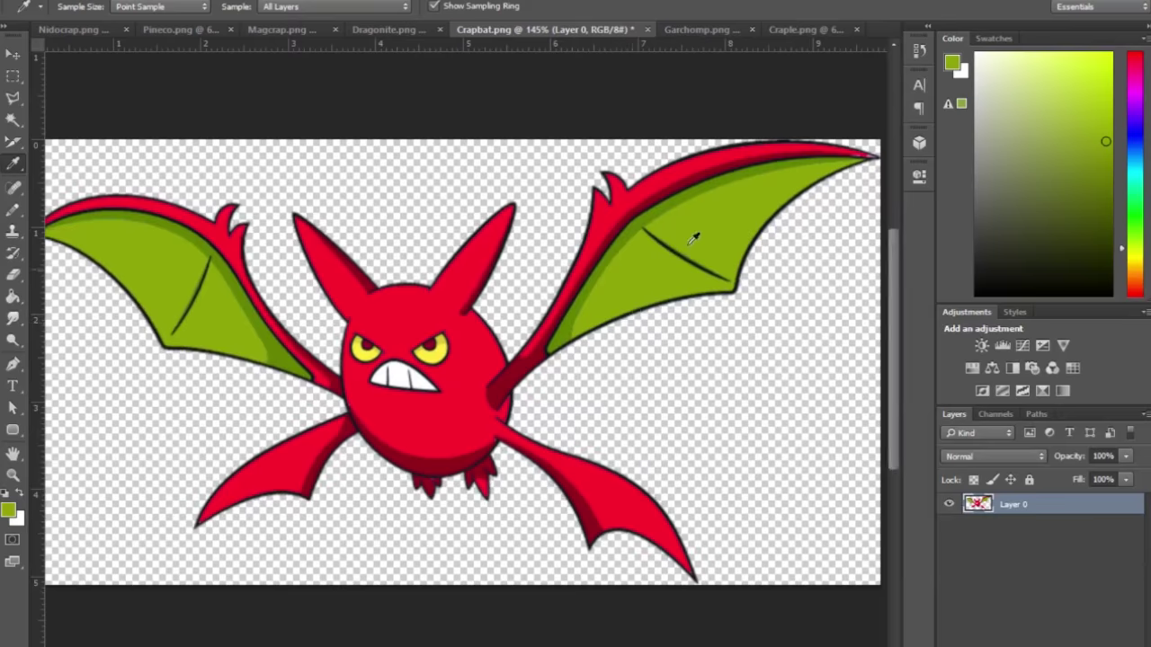
scroll(701, 234, up, 2)
scroll(696, 239, up, 1)
scroll(680, 255, up, 1)
scroll(670, 261, up, 1)
scroll(679, 260, up, 1)
scroll(661, 267, down, 3)
scroll(645, 286, down, 2)
scroll(645, 296, down, 3)
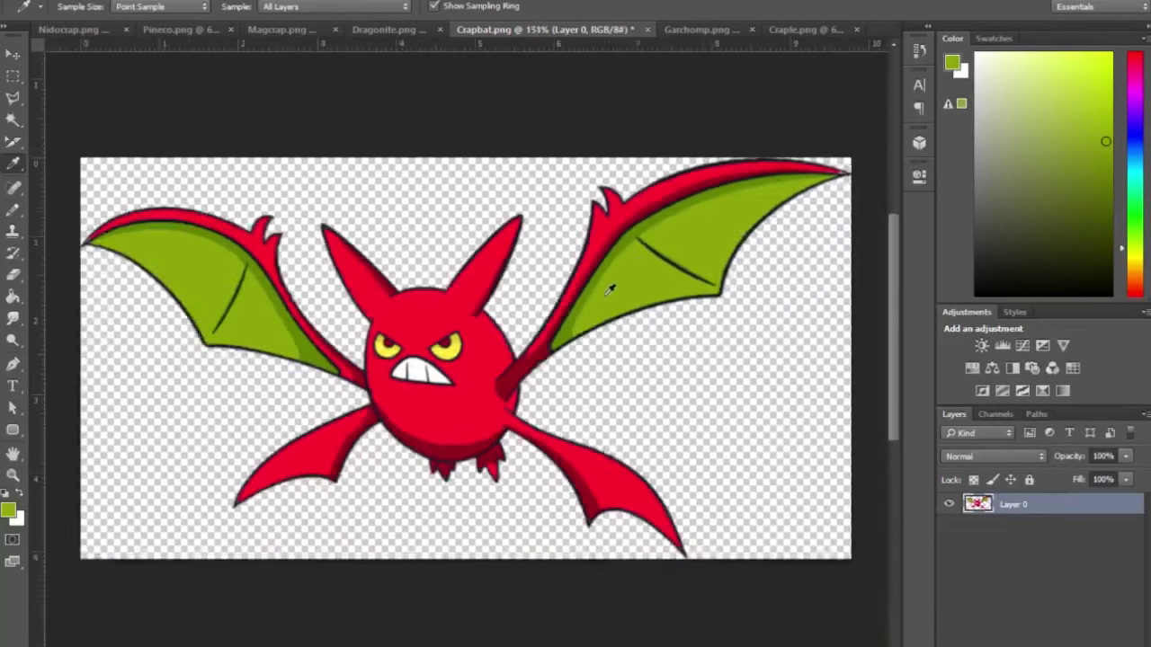
scroll(620, 286, down, 1)
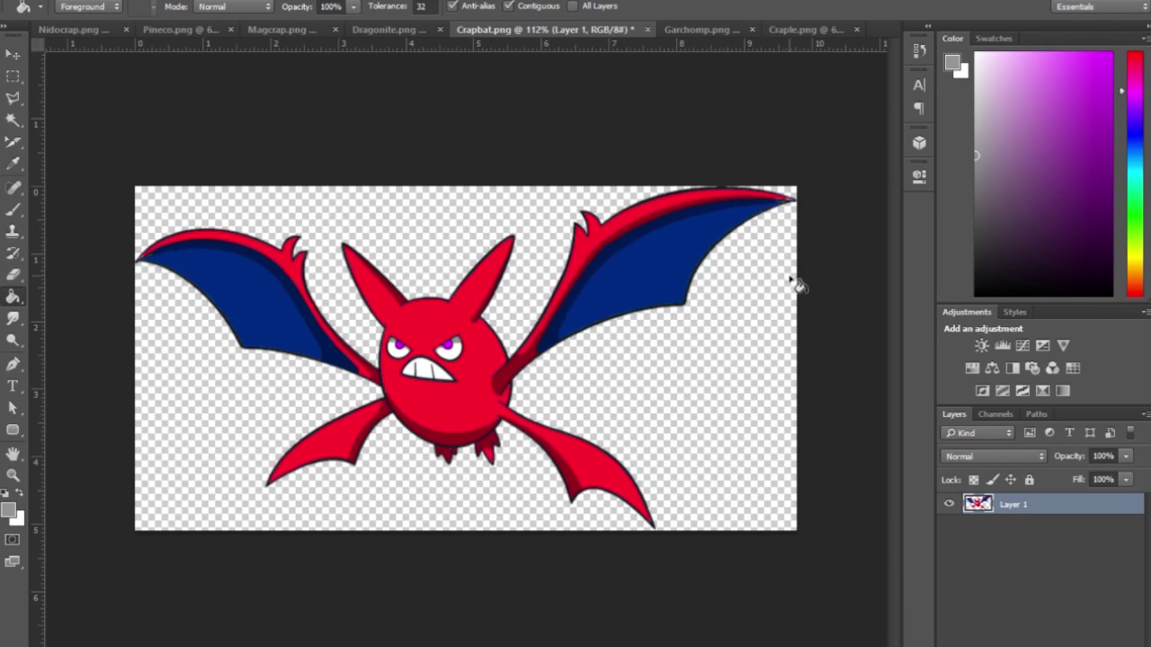
Draw a trial straight line across Crapbat's left wing with the Line tool
right_click(20, 431)
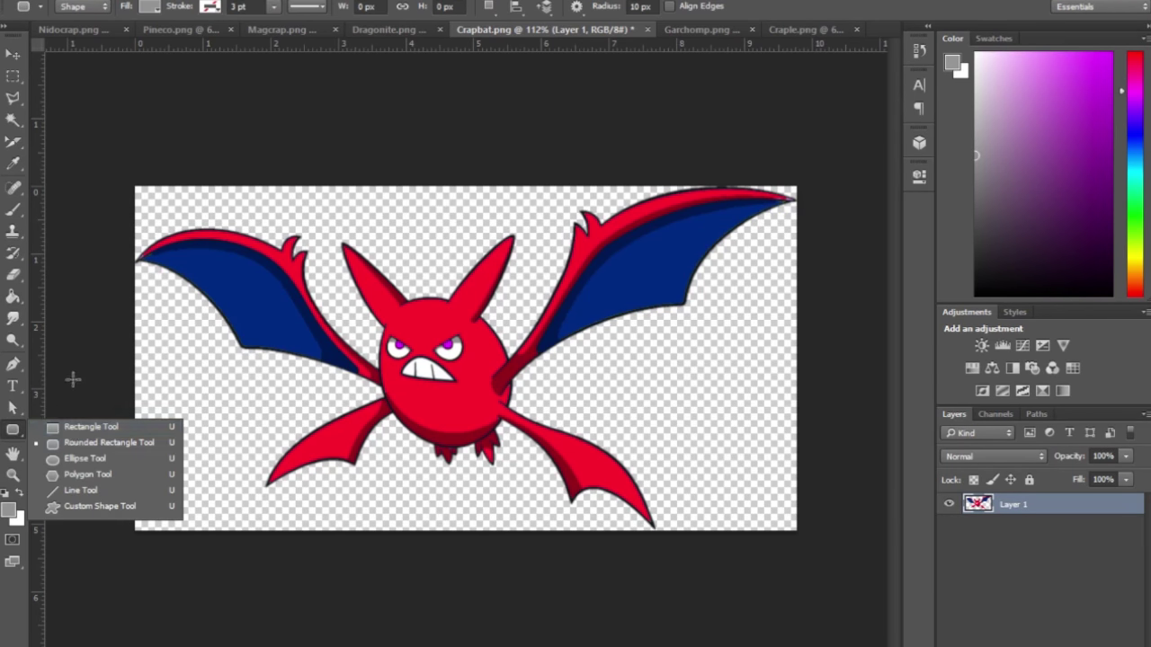
click(72, 489)
drag(242, 320, 268, 282)
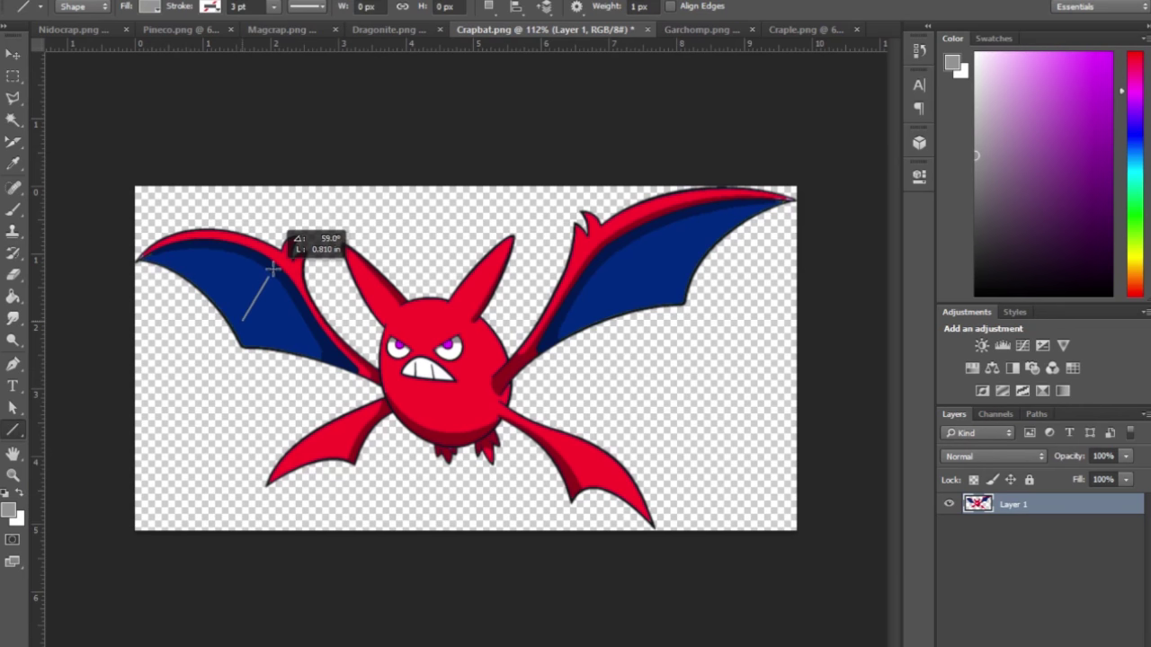
key(ctrl+t)
scroll(320, 268, up, 5)
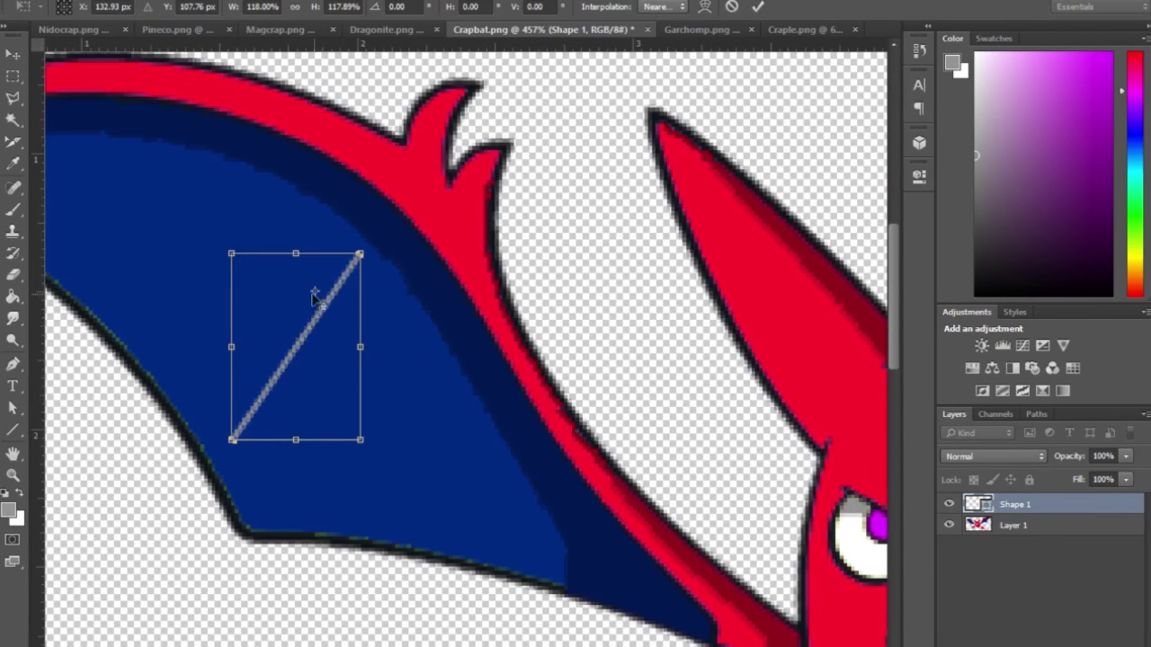
scroll(463, 373, down, 2)
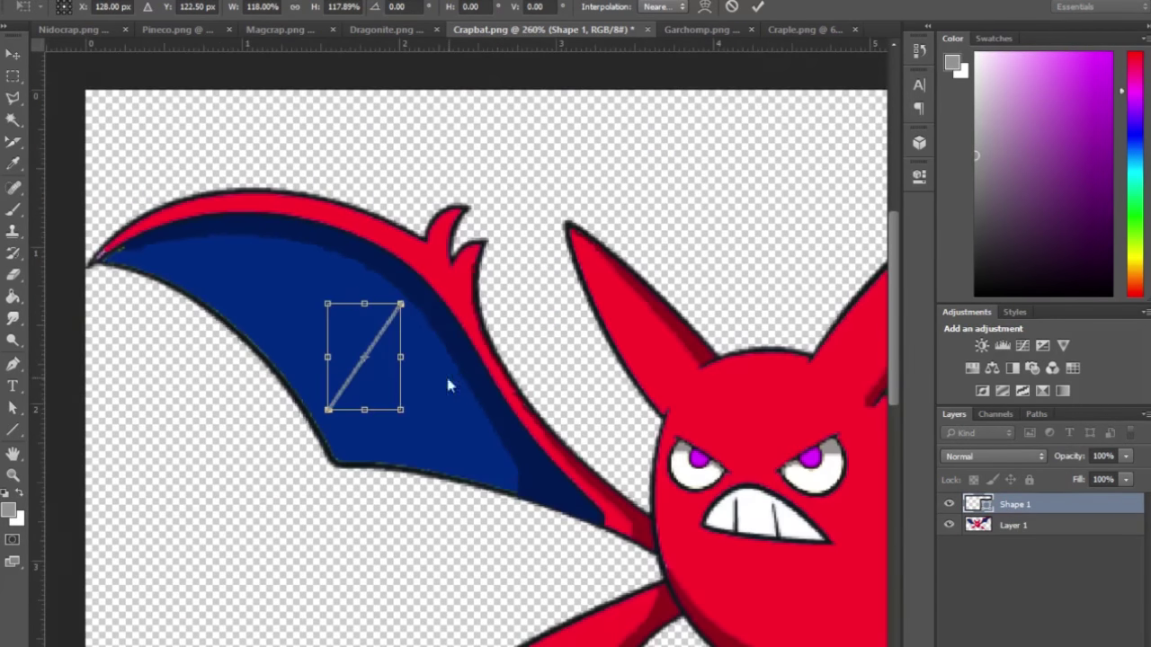
Try a black pencil line on the right wing, undo it, and bring up Garchomp
right_click(707, 232)
drag(784, 267, 795, 265)
key(Return)
drag(743, 196, 803, 311)
scroll(673, 309, down, 3)
scroll(672, 309, down, 2)
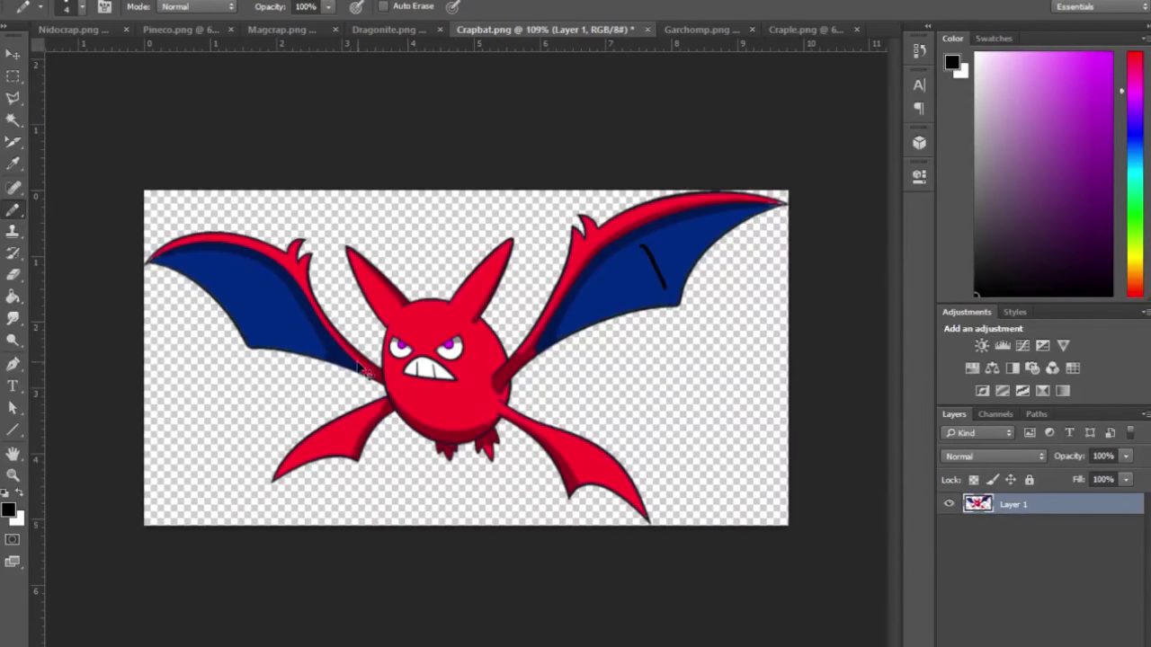
key(ctrl+z)
scroll(375, 247, down, 1)
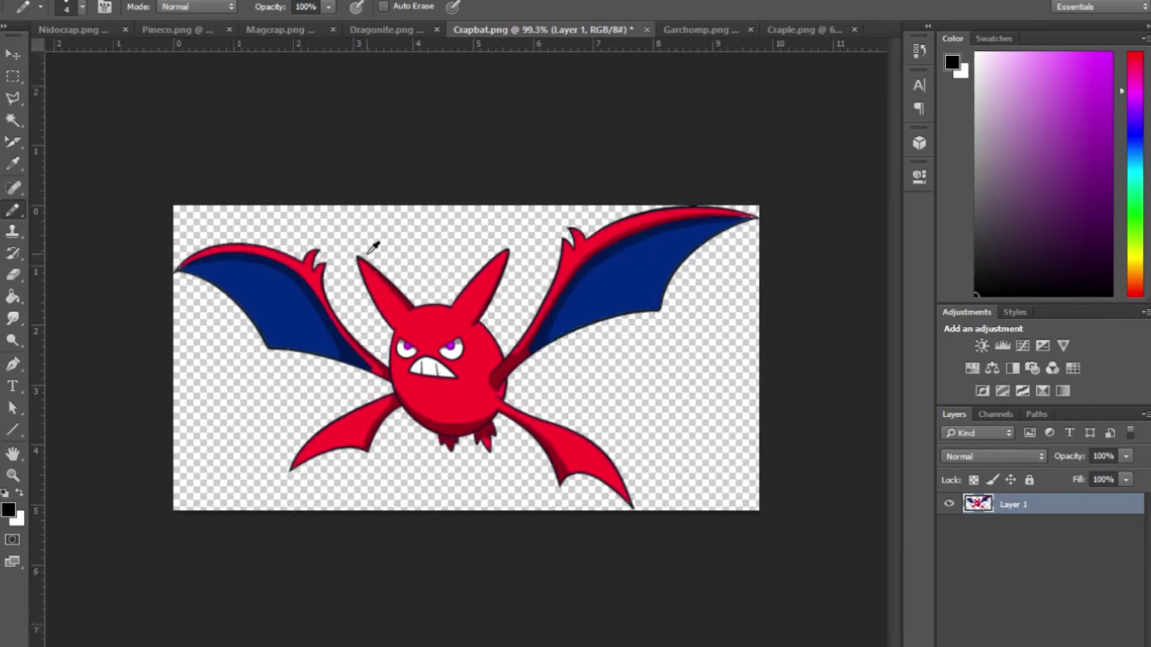
click(680, 30)
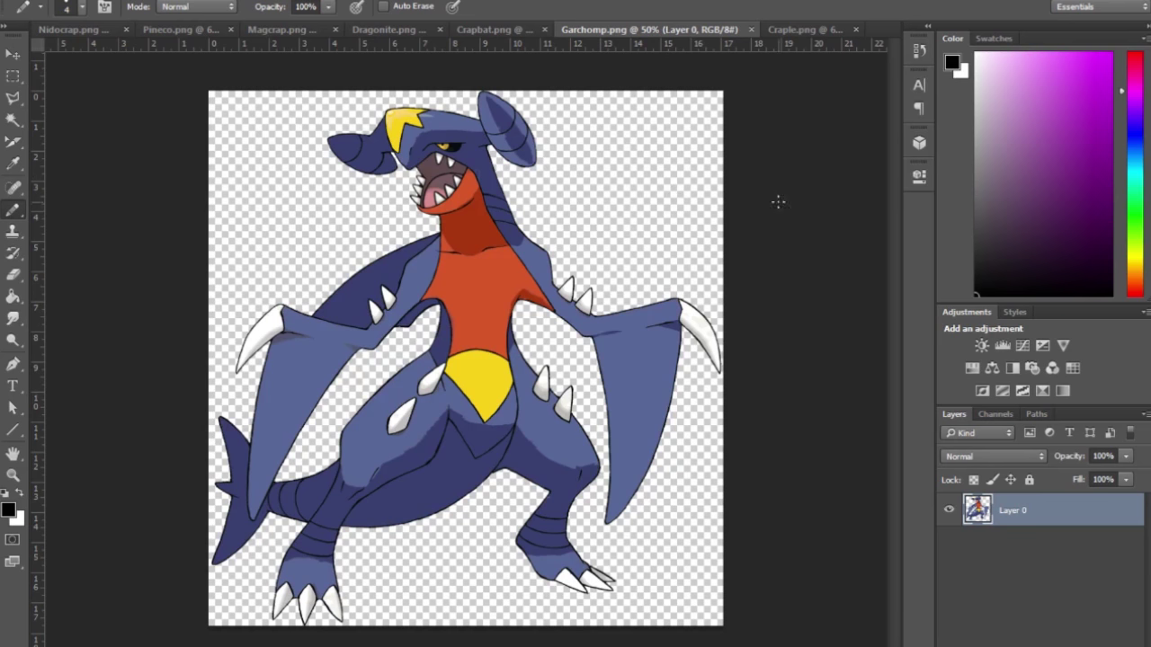
Choose a dark green paint colour in the Color panel
click(1133, 205)
click(1110, 204)
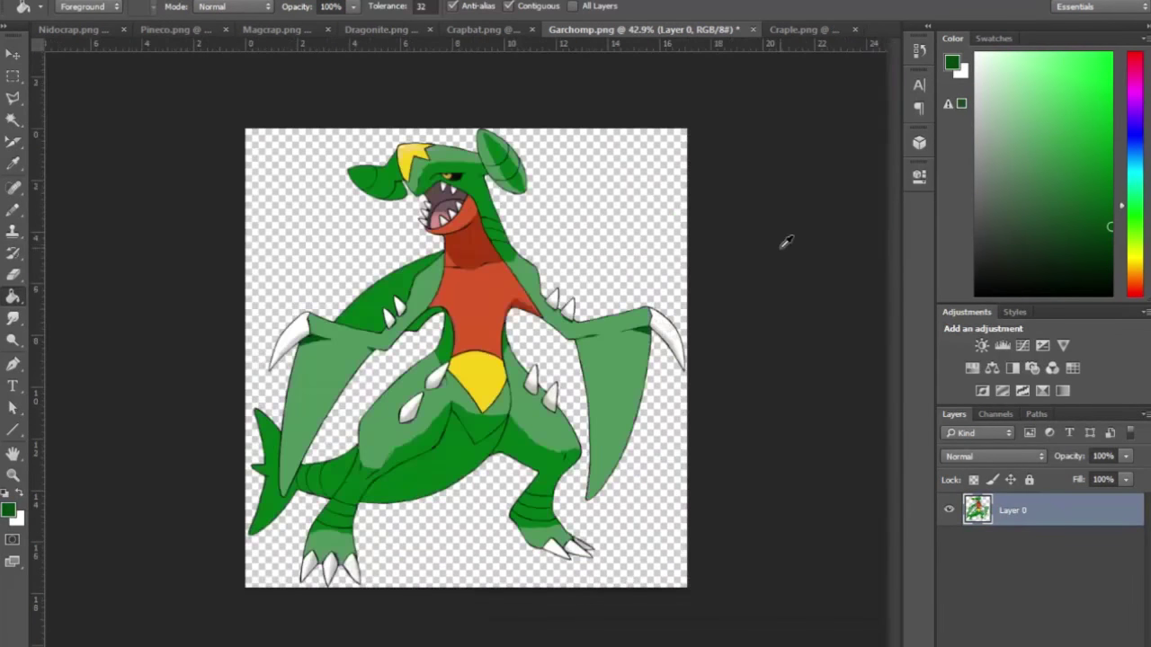
scroll(611, 303, down, 2)
scroll(599, 308, up, 2)
scroll(546, 254, down, 1)
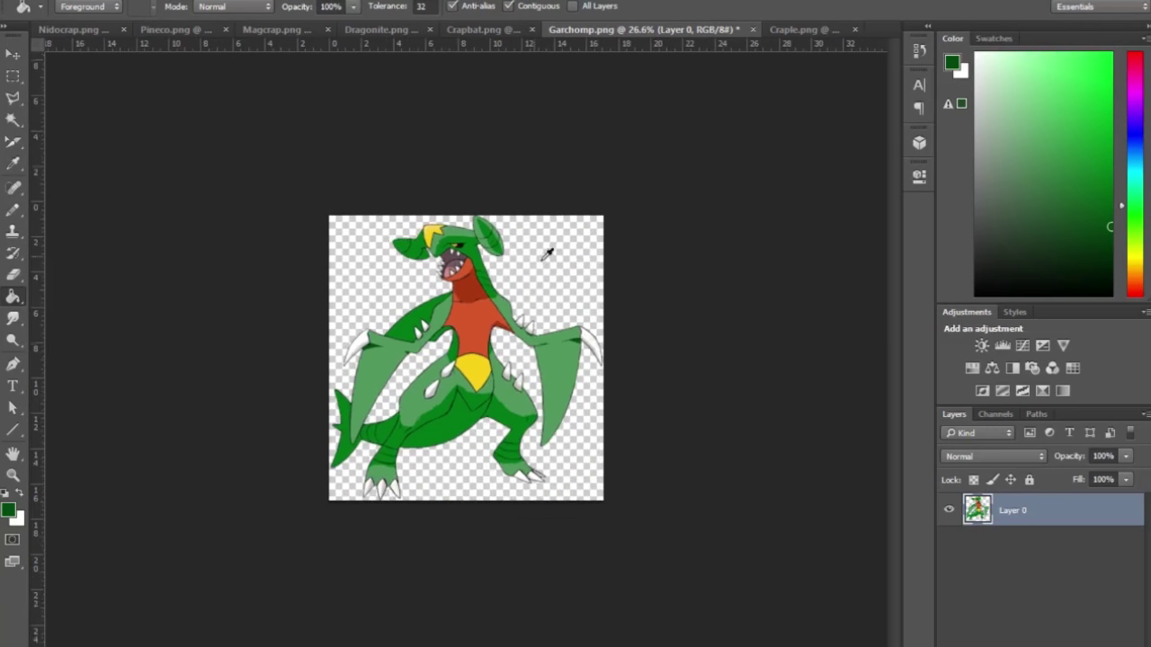
scroll(606, 302, up, 1)
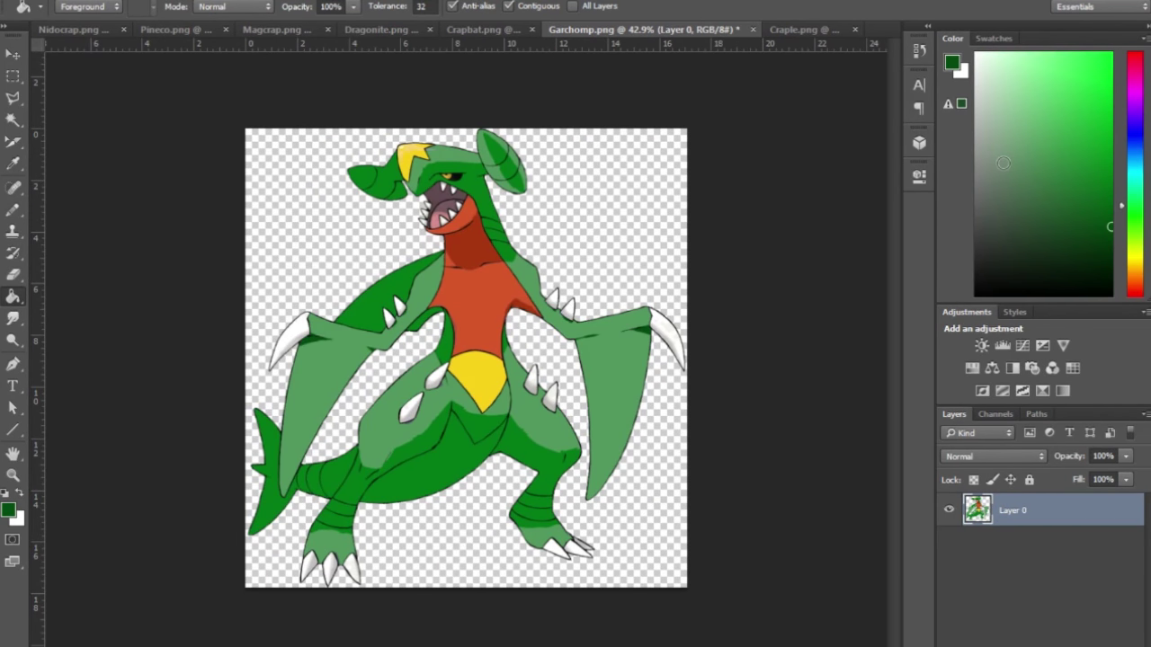
Fill Garchomp's red chest grey-green
click(1007, 189)
scroll(477, 333, up, 2)
click(477, 333)
scroll(477, 332, down, 1)
scroll(477, 333, down, 1)
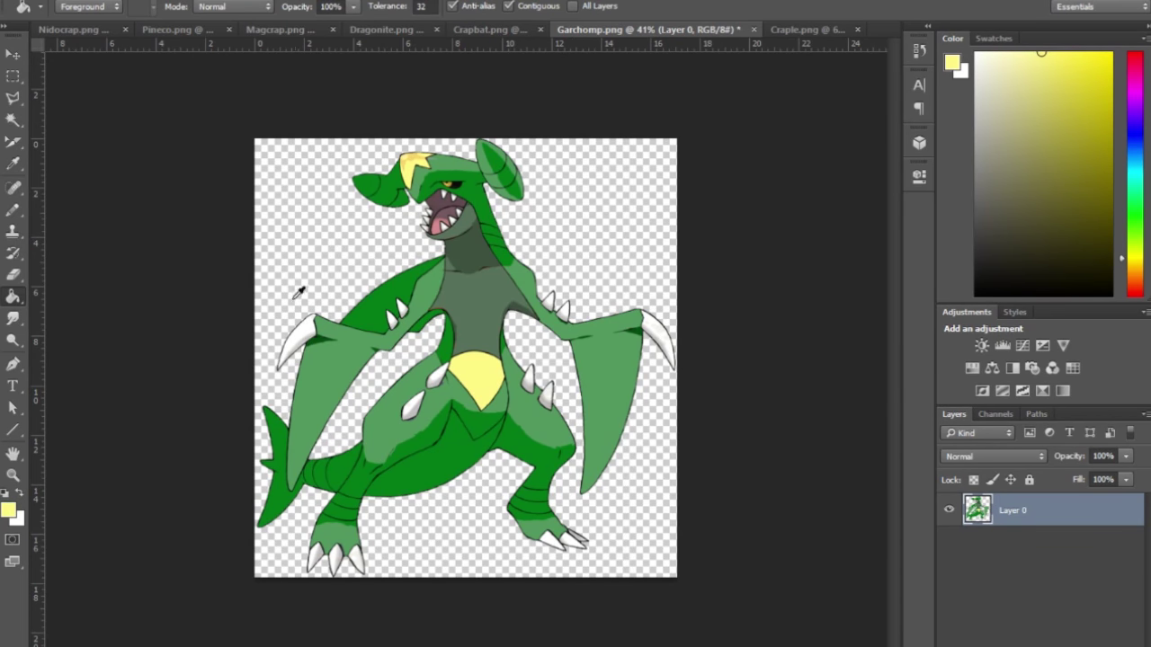
scroll(299, 292, up, 3)
scroll(200, 316, down, 3)
scroll(623, 293, down, 1)
scroll(624, 291, up, 1)
scroll(599, 306, down, 1)
scroll(539, 262, up, 1)
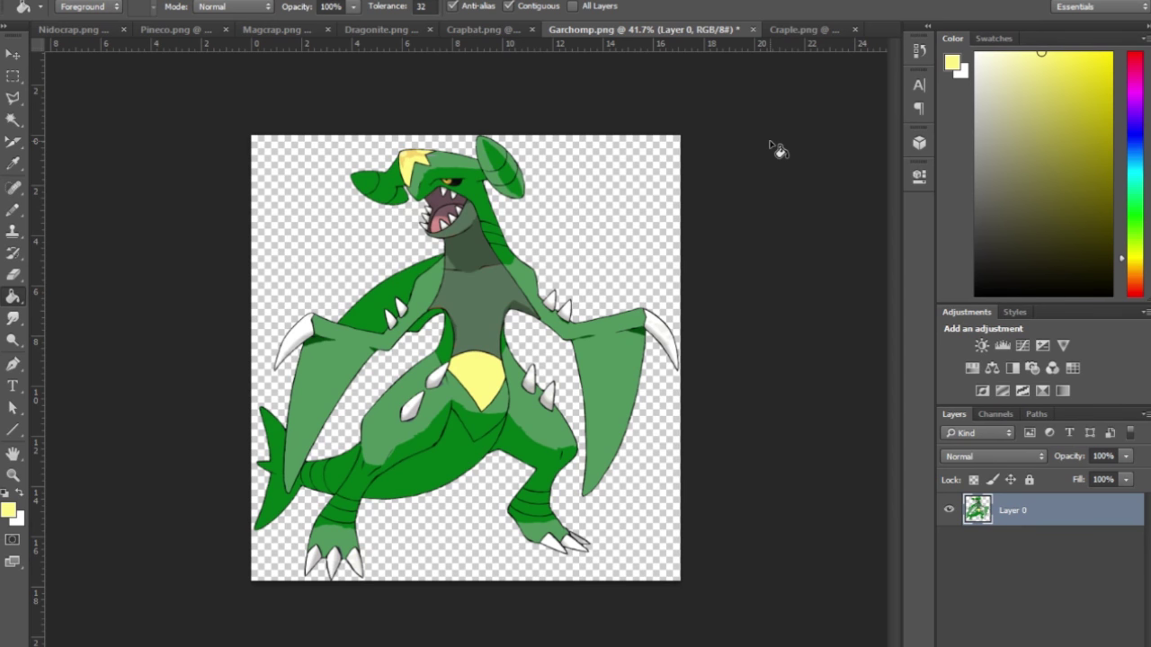
Bring up Craple.png, zoom around the turtle's green shell, and pick magenta as the fill colour
click(782, 30)
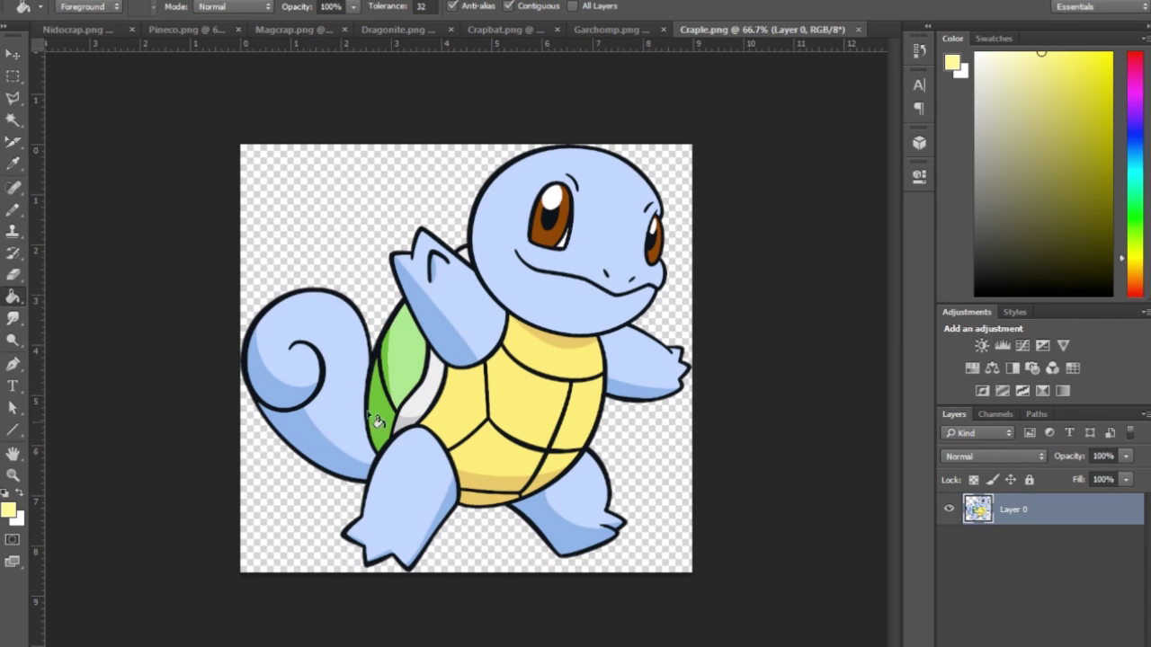
scroll(351, 468, up, 2)
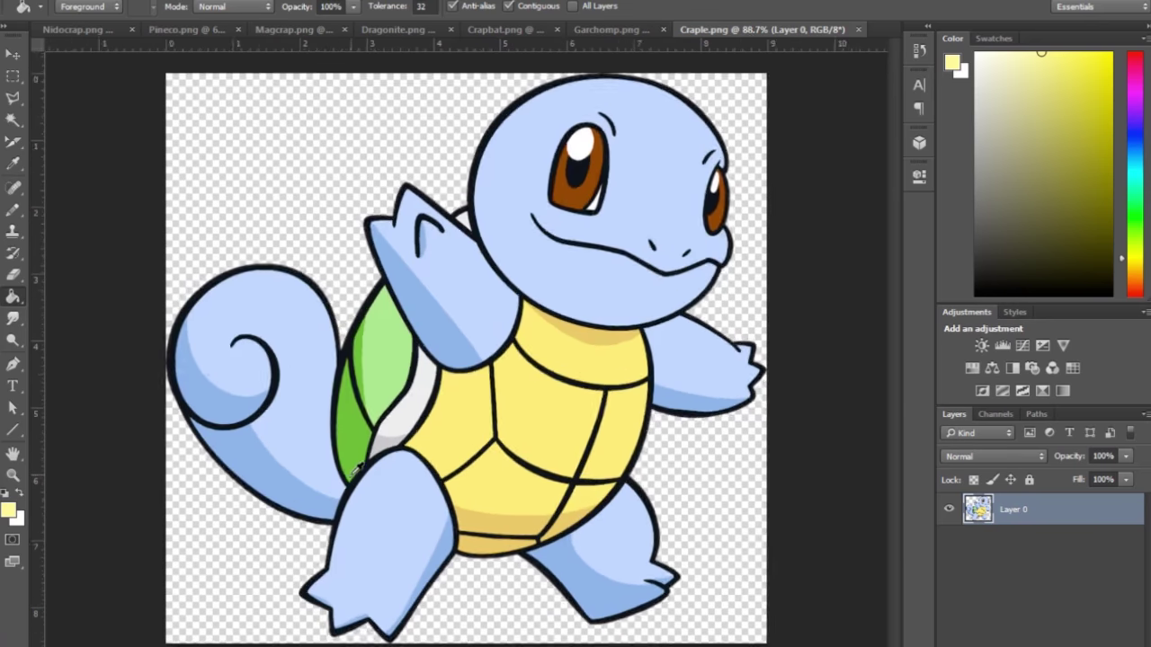
scroll(351, 467, up, 2)
scroll(351, 468, up, 2)
scroll(373, 461, down, 1)
scroll(372, 458, up, 2)
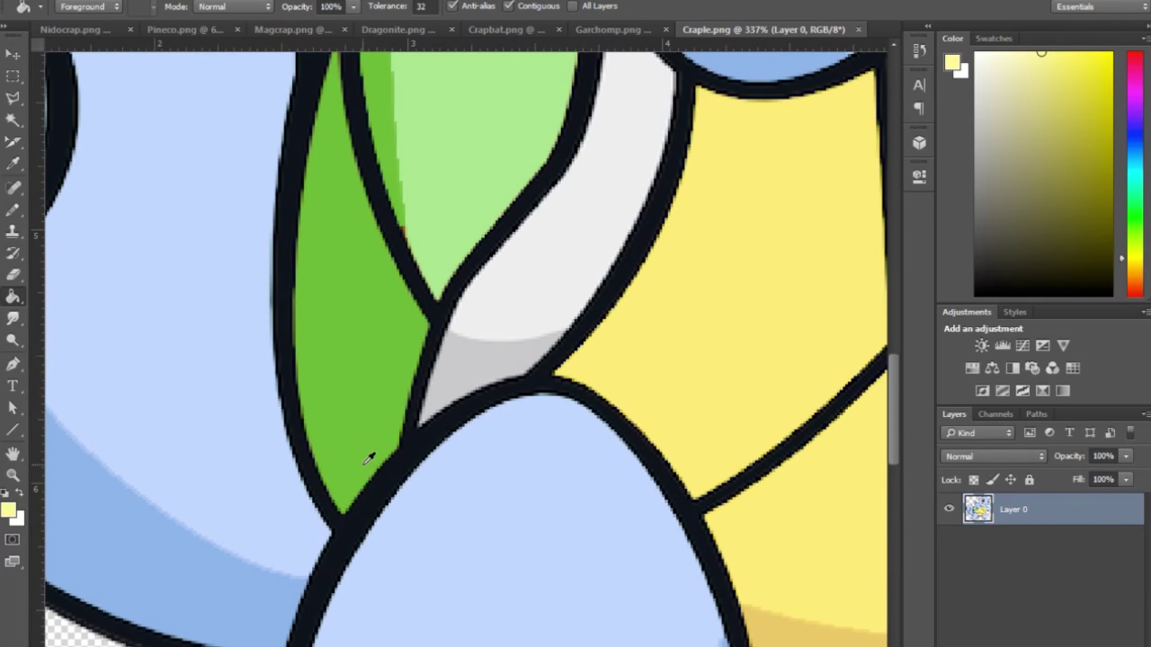
scroll(373, 458, down, 5)
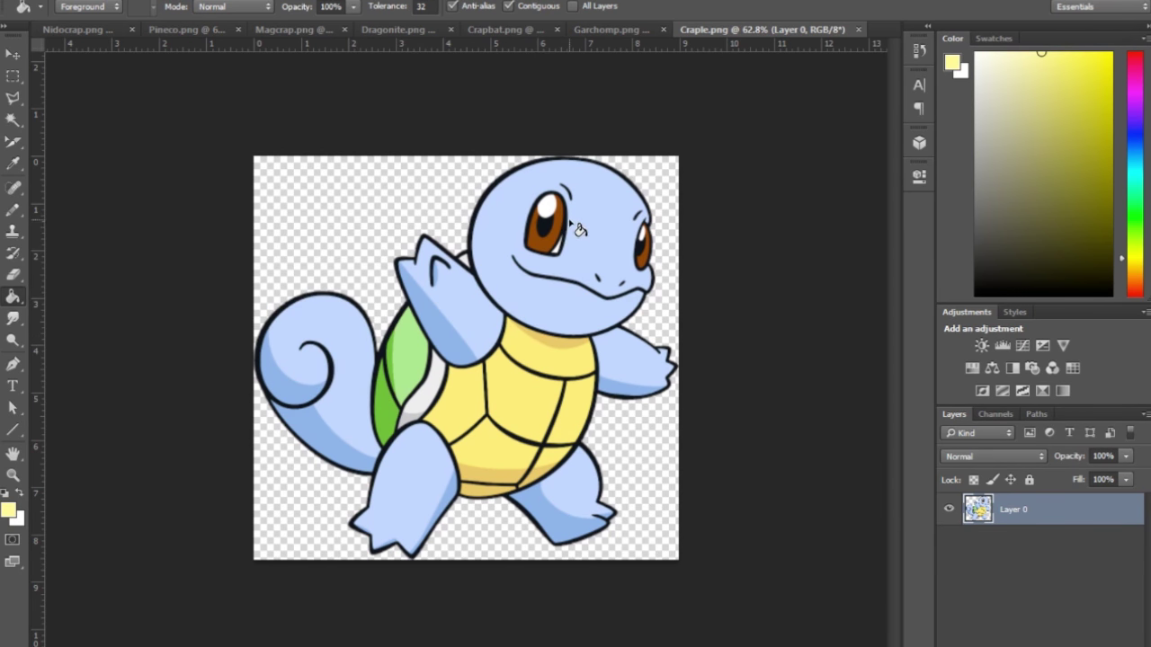
alt+click(780, 189)
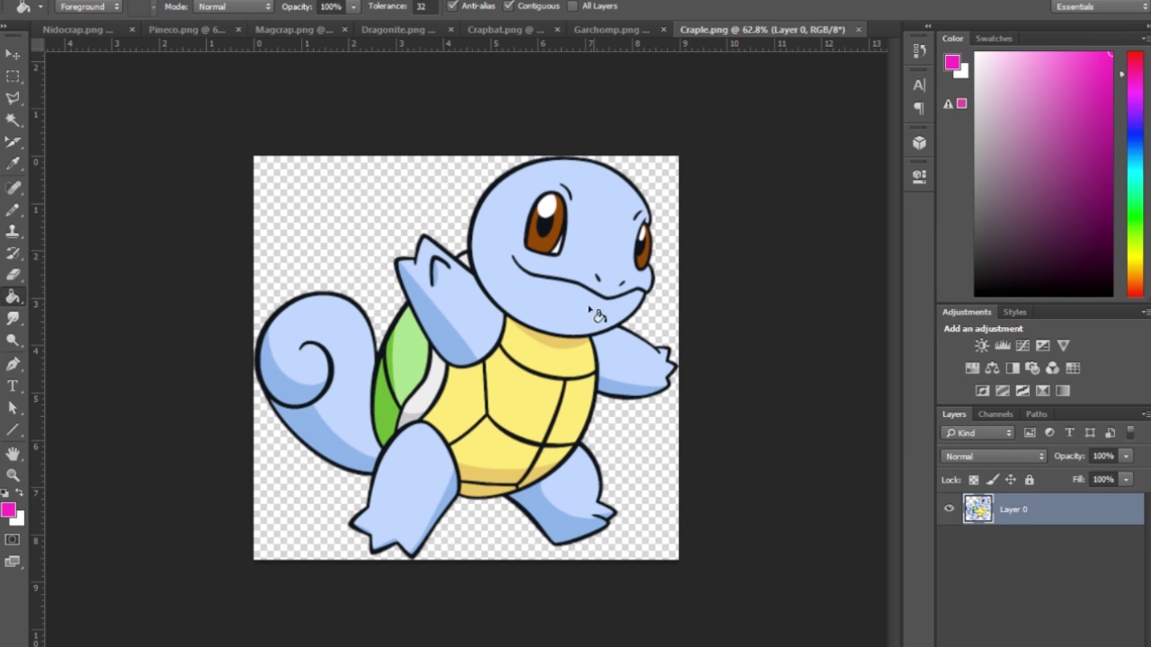
Fill the dark-green lower shell rim magenta, then lighten the fill colour to pale pink
click(390, 416)
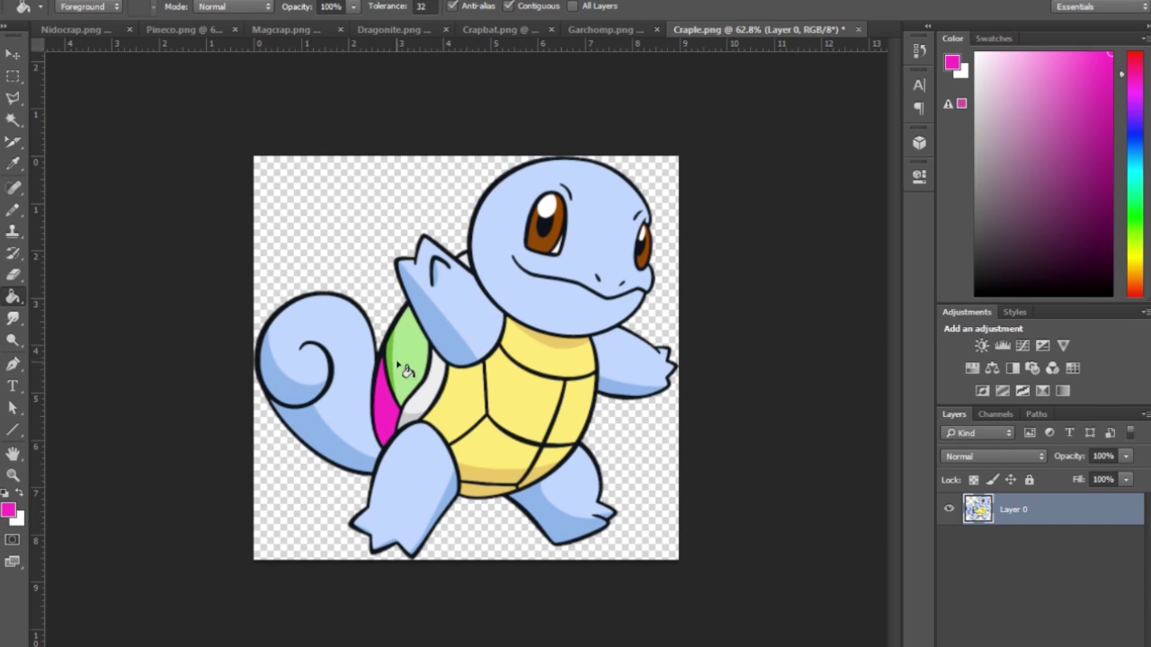
alt+scroll(405, 370, up, 5)
drag(1111, 56, 1043, 40)
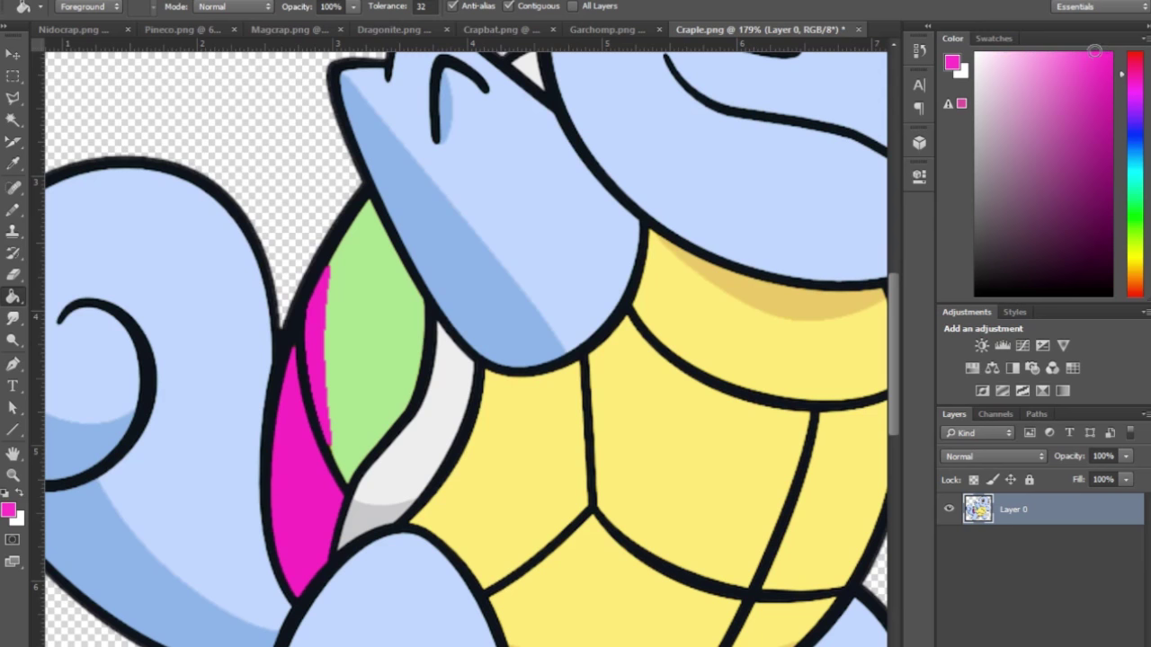
scroll(454, 332, down, 6)
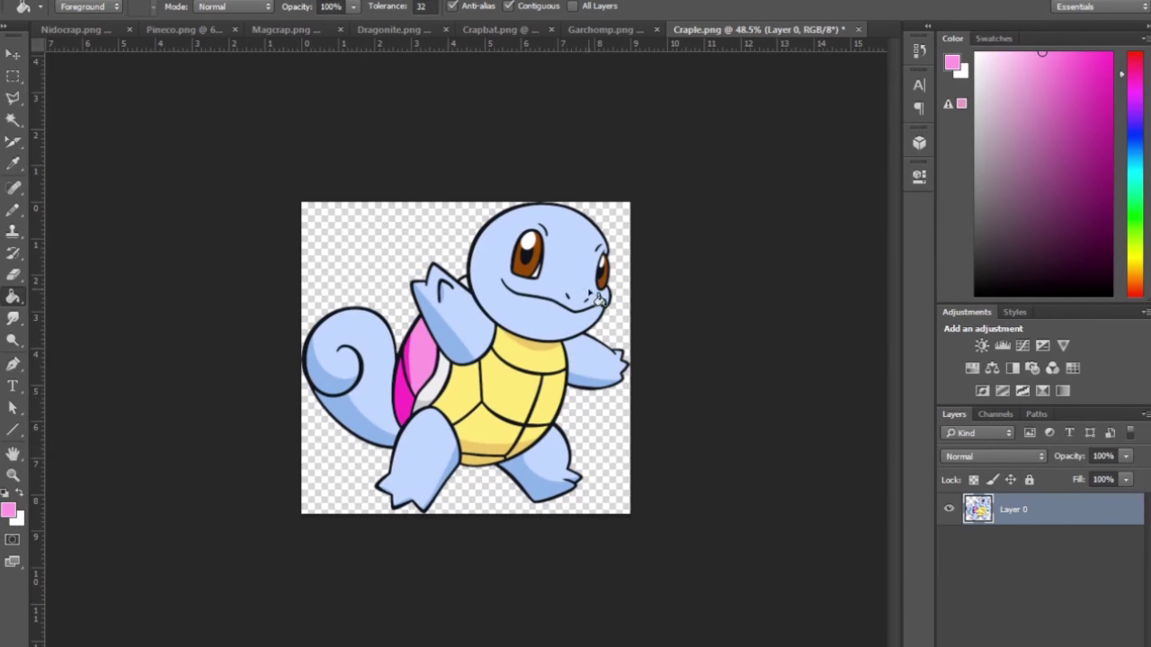
Fill the white band beside the shell pale yellow and the belly sections mint green
alt+click(521, 368)
alt+scroll(468, 409, up, 2)
alt+scroll(458, 387, up, 2)
click(411, 405)
alt+scroll(414, 405, up, 2)
alt+scroll(450, 342, up, 2)
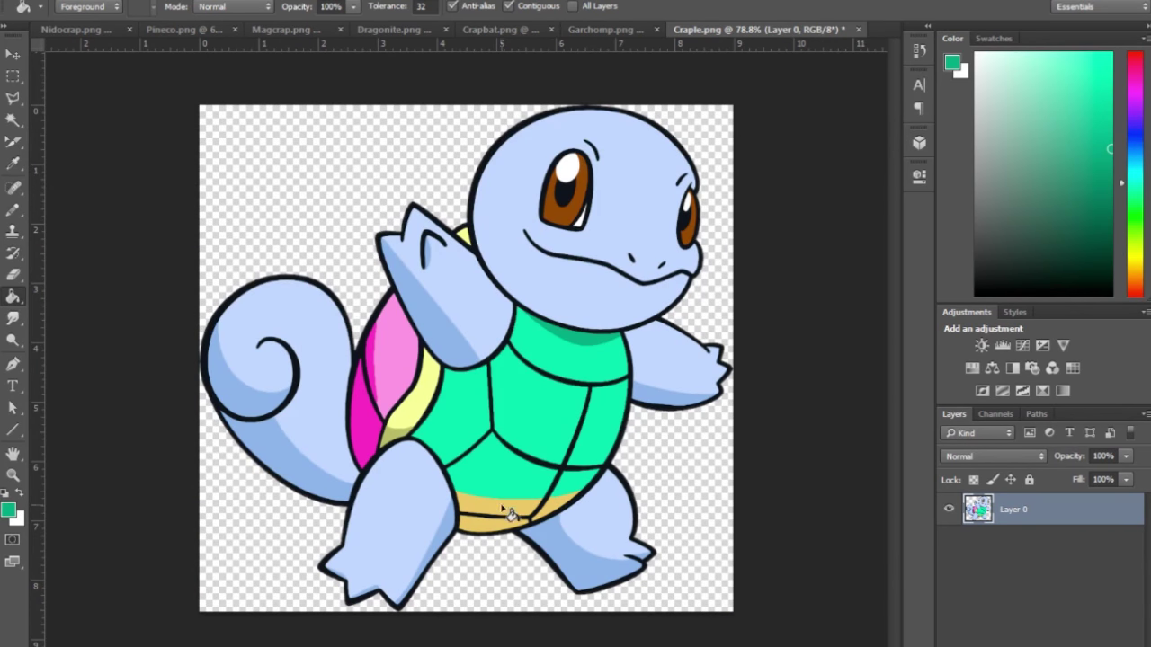
click(505, 516)
click(559, 506)
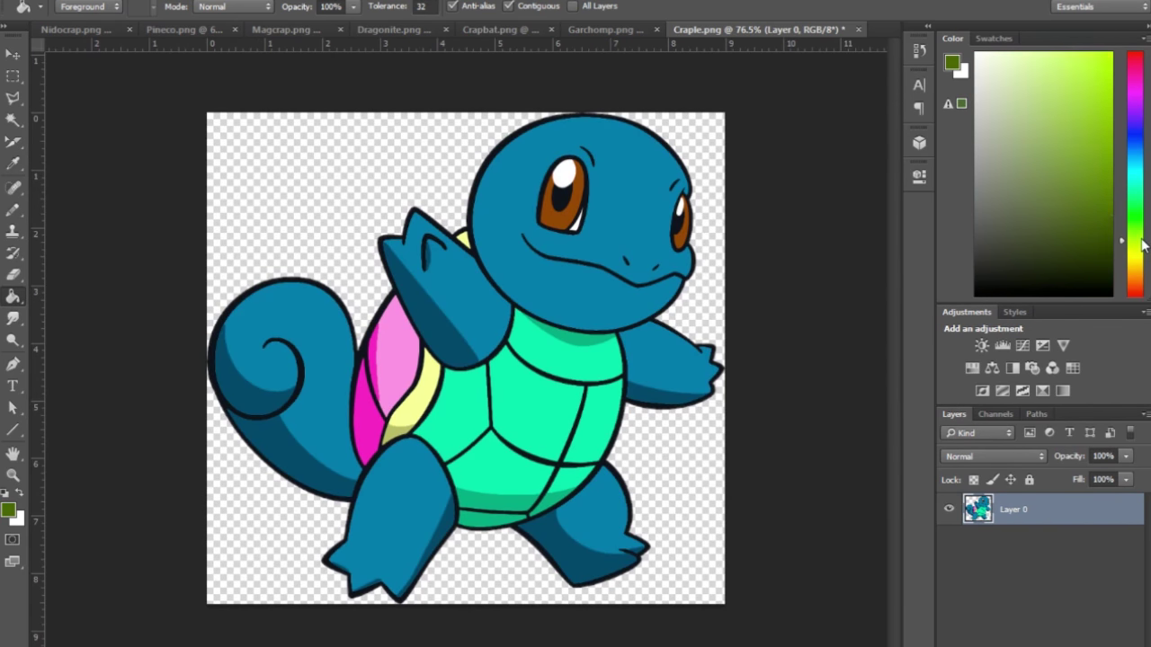
Choose bright yellow and fill the right eye's brown iris with it
drag(1142, 243, 1142, 261)
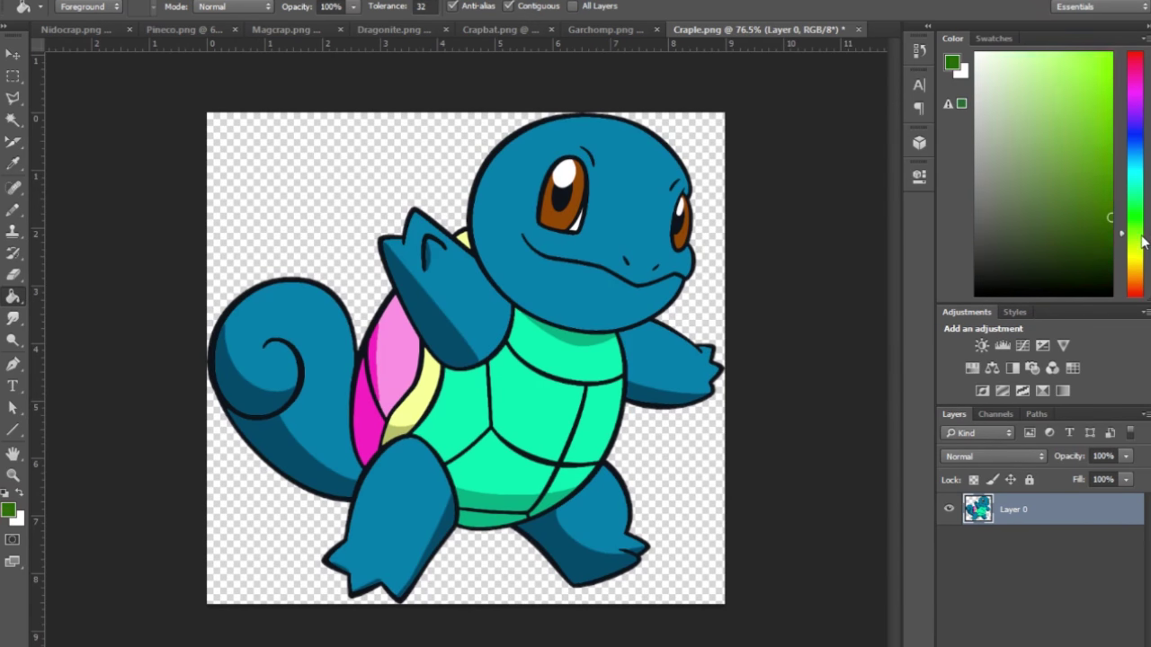
click(1110, 54)
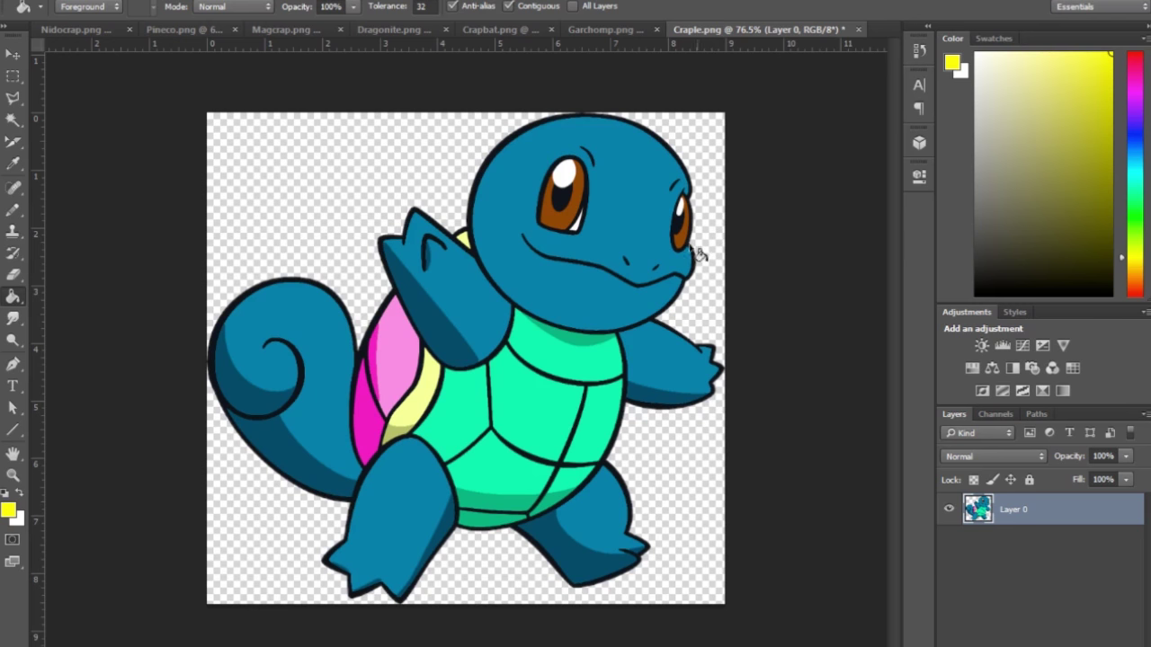
click(682, 226)
scroll(639, 229, down, 2)
scroll(672, 249, up, 1)
scroll(693, 270, down, 2)
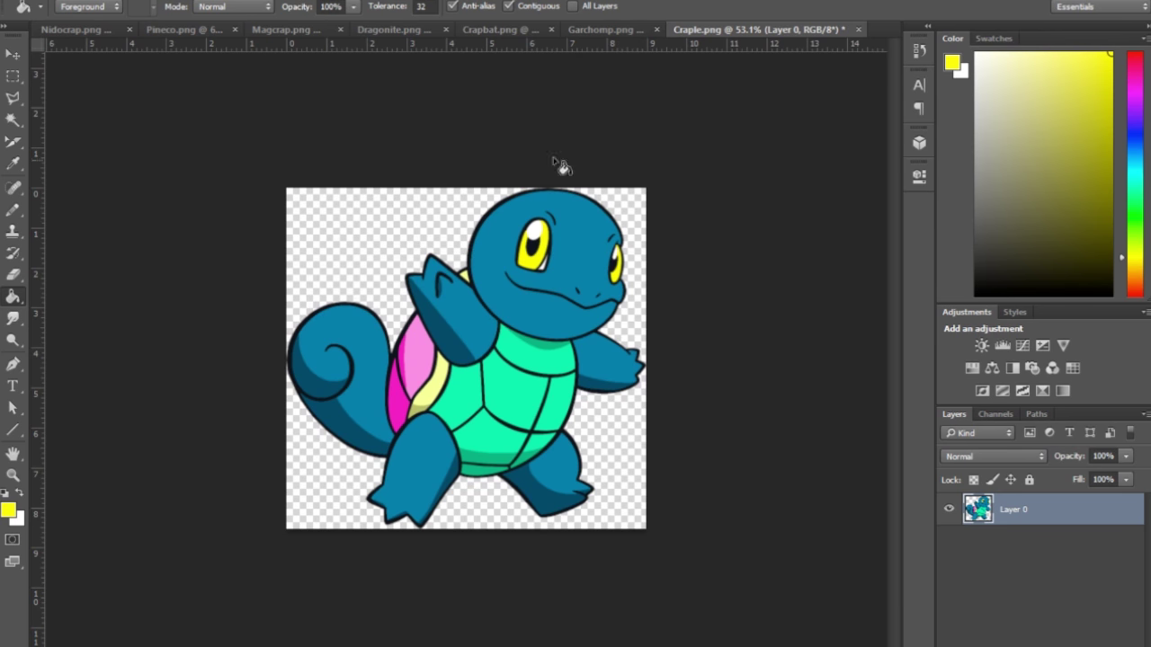
Cycle through the recolored Nidocrap.png and Pineco.png sprites, ending on Magcrap.png
key(ctrl+Tab)
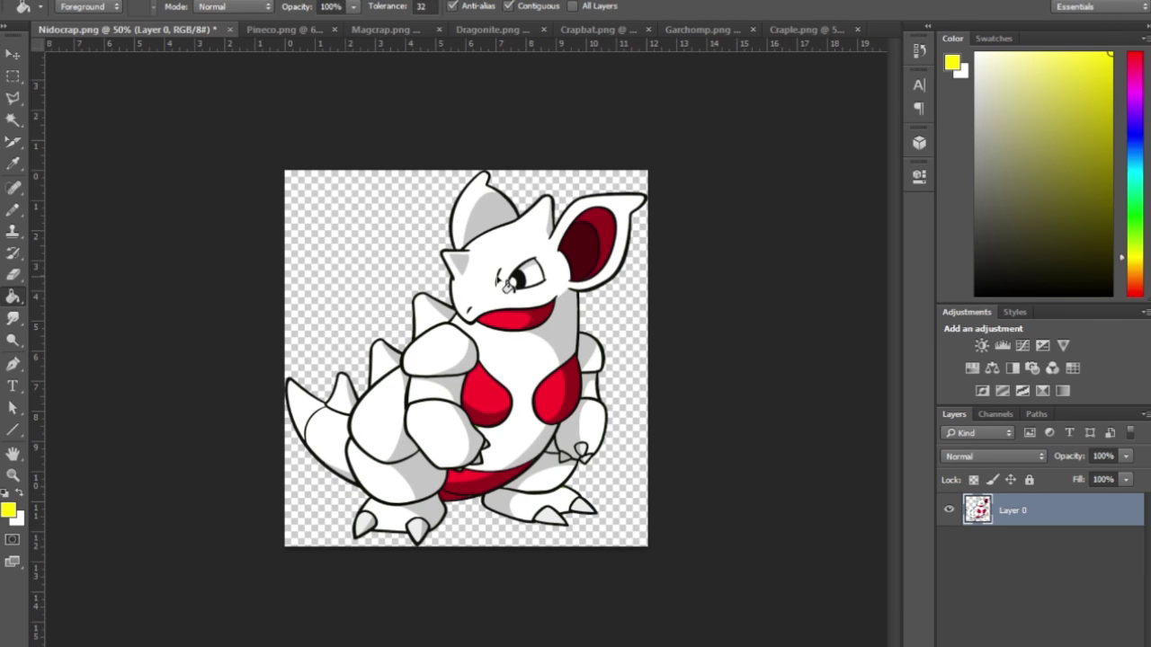
click(280, 30)
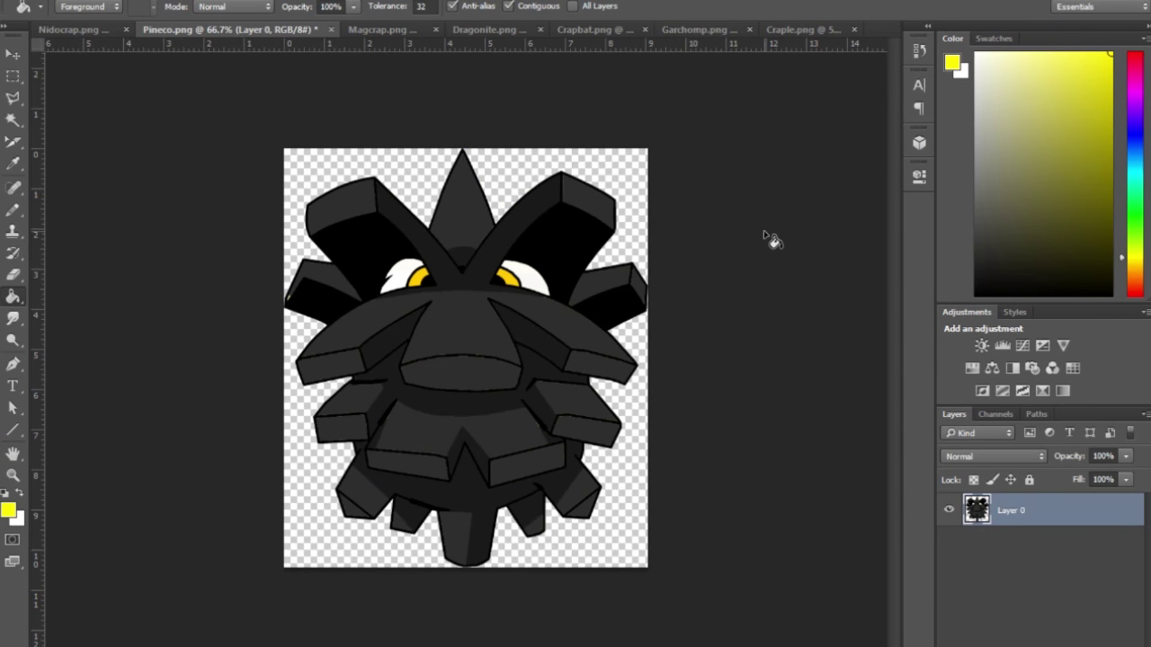
key(ctrl+Tab)
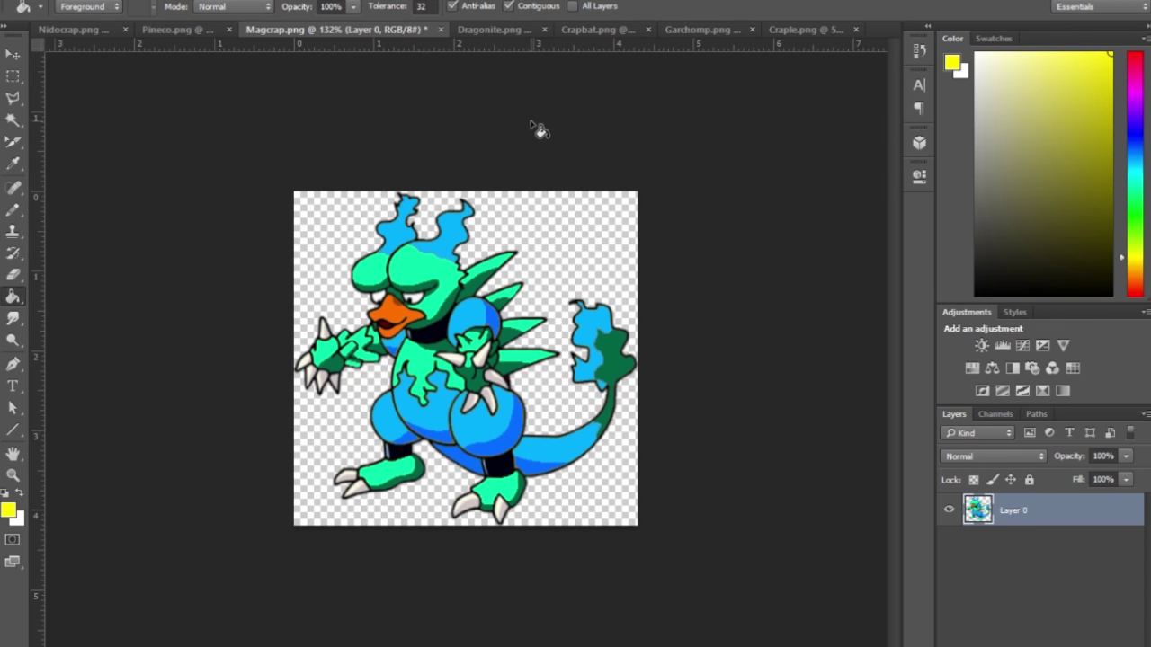
Zoom into Magcrap, then show the Dragonite, Crapbat and Garchomp sprites in turn
scroll(396, 296, up, 2)
scroll(395, 296, up, 2)
scroll(360, 299, up, 3)
scroll(333, 301, up, 3)
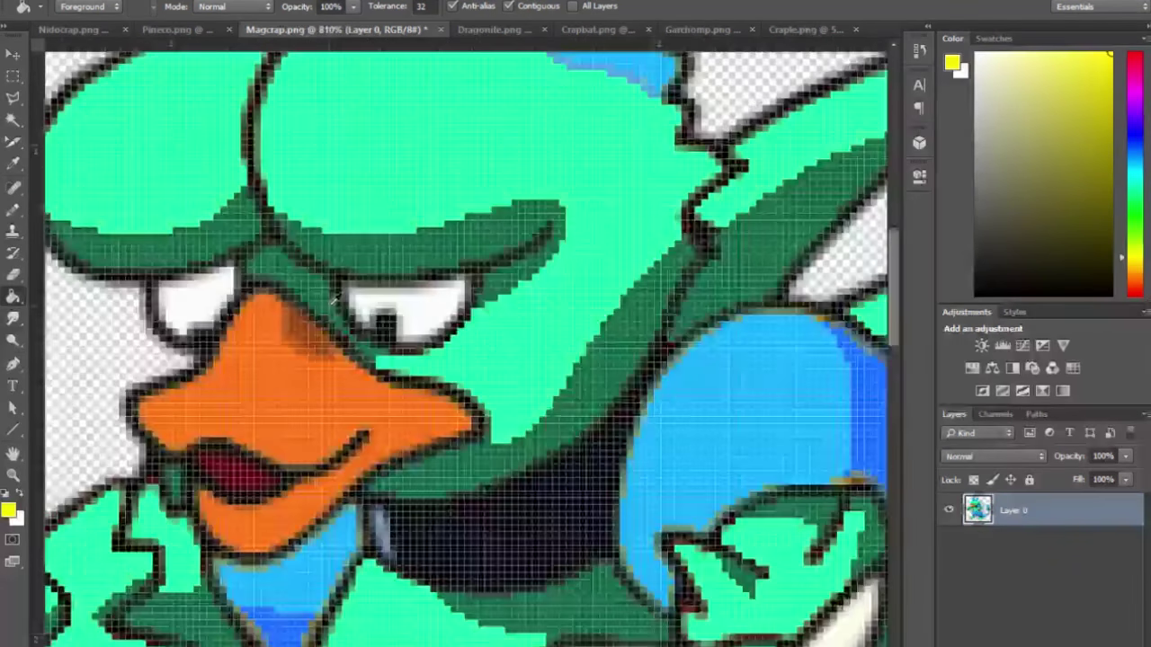
scroll(332, 299, up, 2)
scroll(246, 215, up, 2)
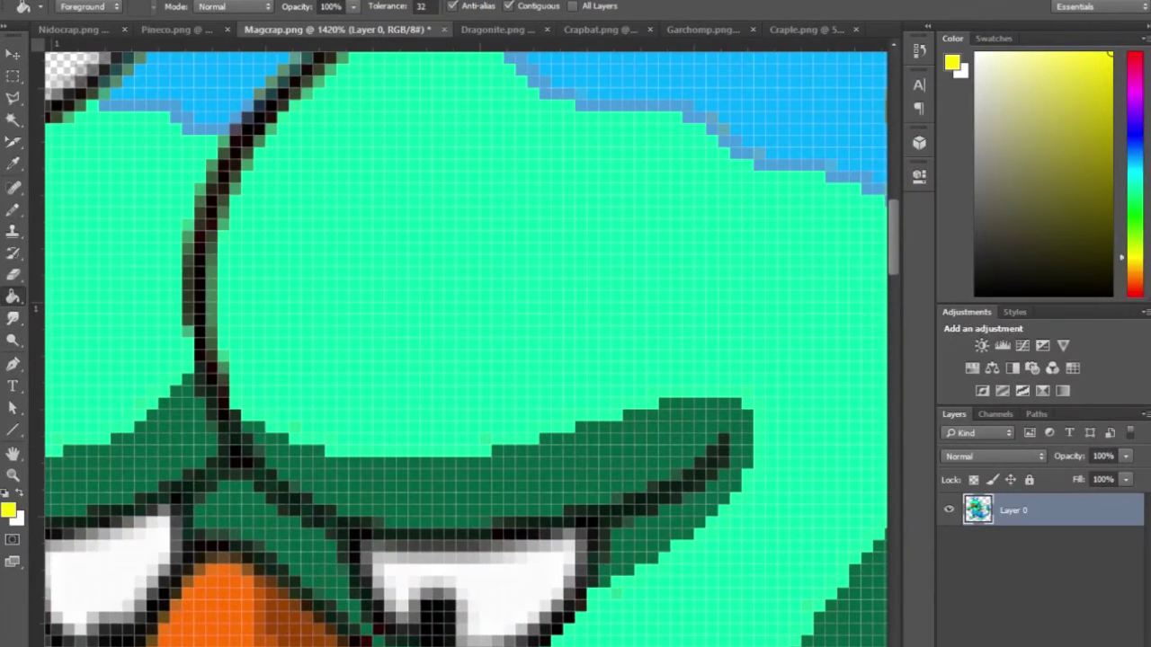
scroll(564, 382, left, 3)
scroll(565, 381, left, 3)
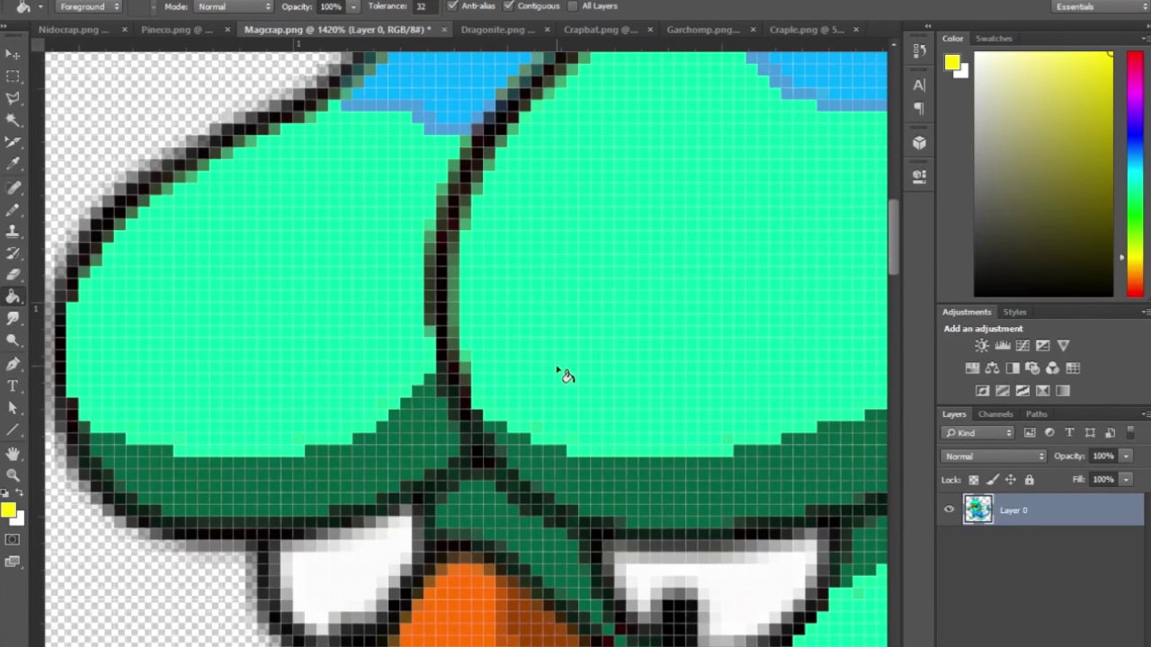
key(ctrl+Tab)
scroll(722, 269, up, 1)
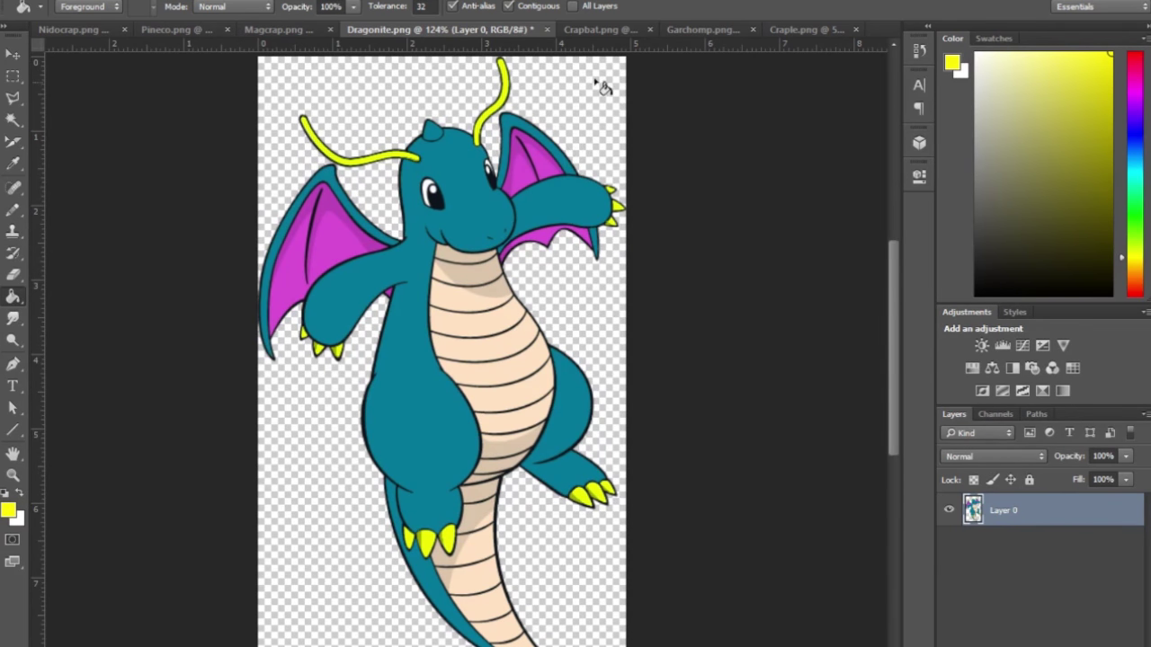
key(ctrl+Tab)
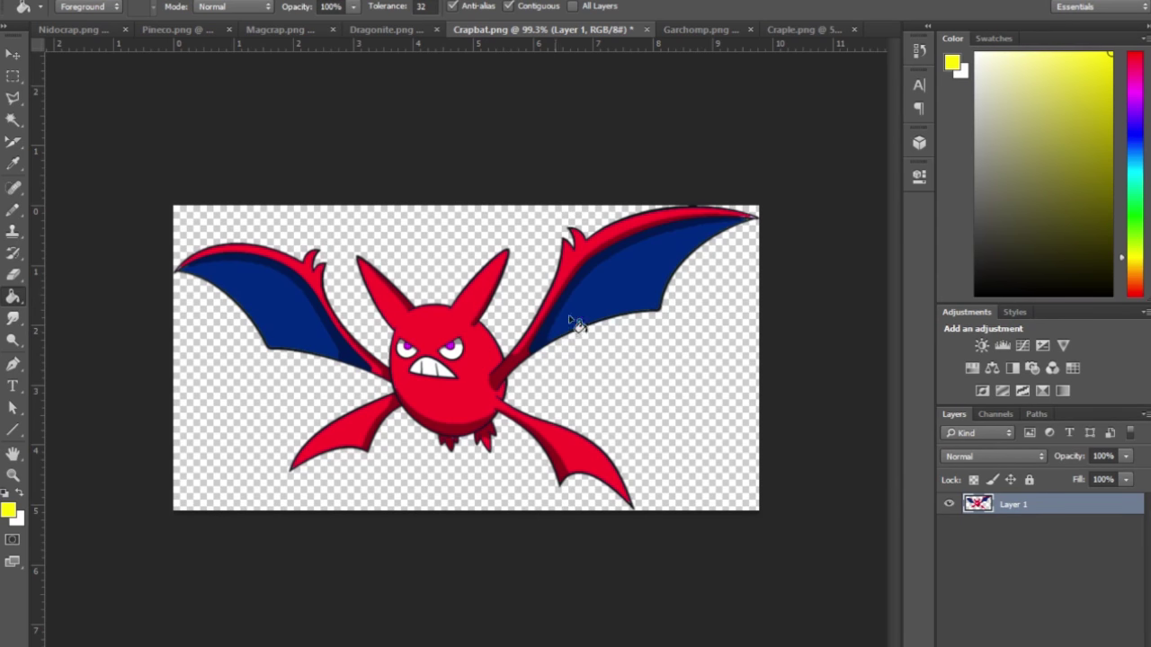
key(ctrl+Tab)
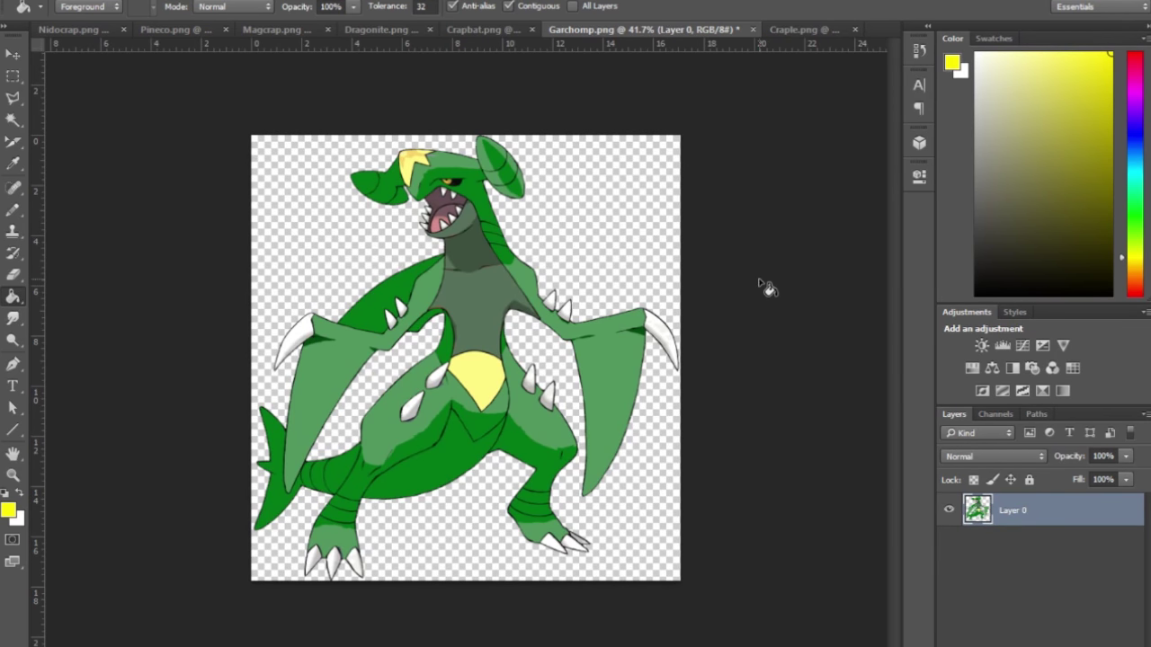
Close Craple.png without saving its changes
click(787, 30)
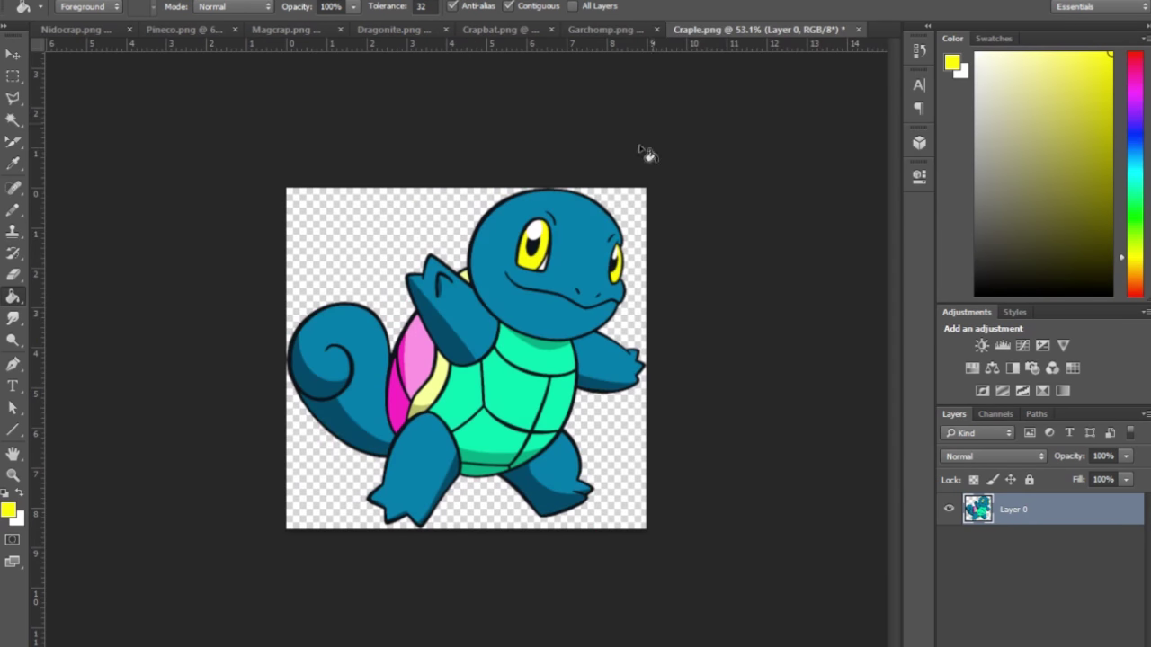
click(859, 30)
click(575, 251)
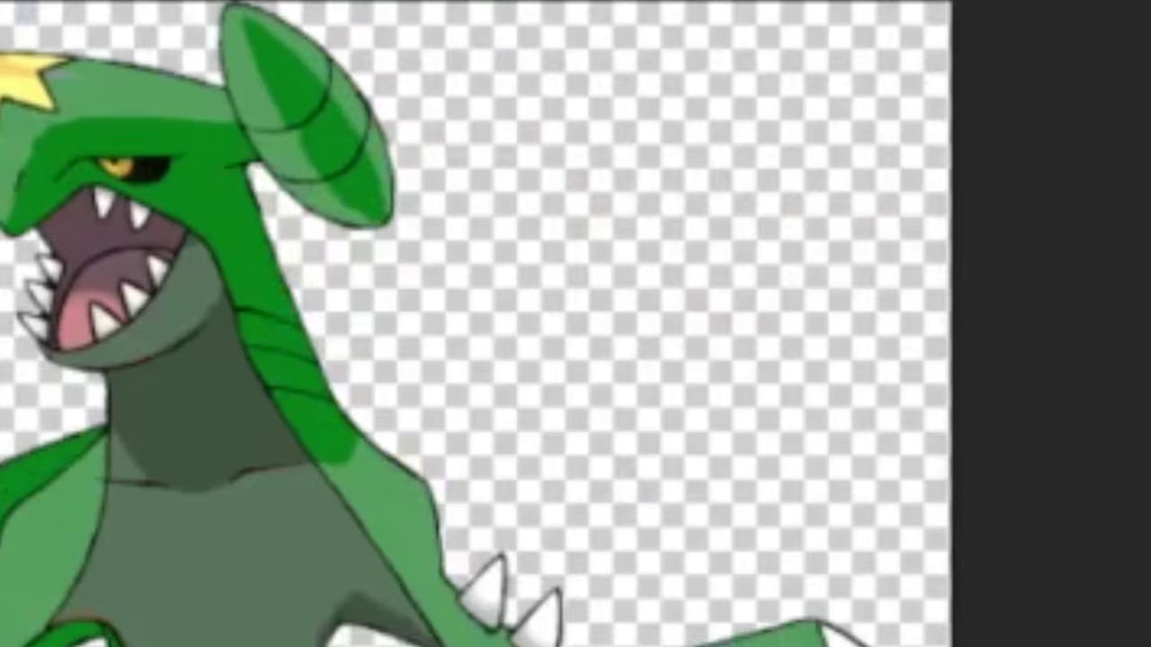